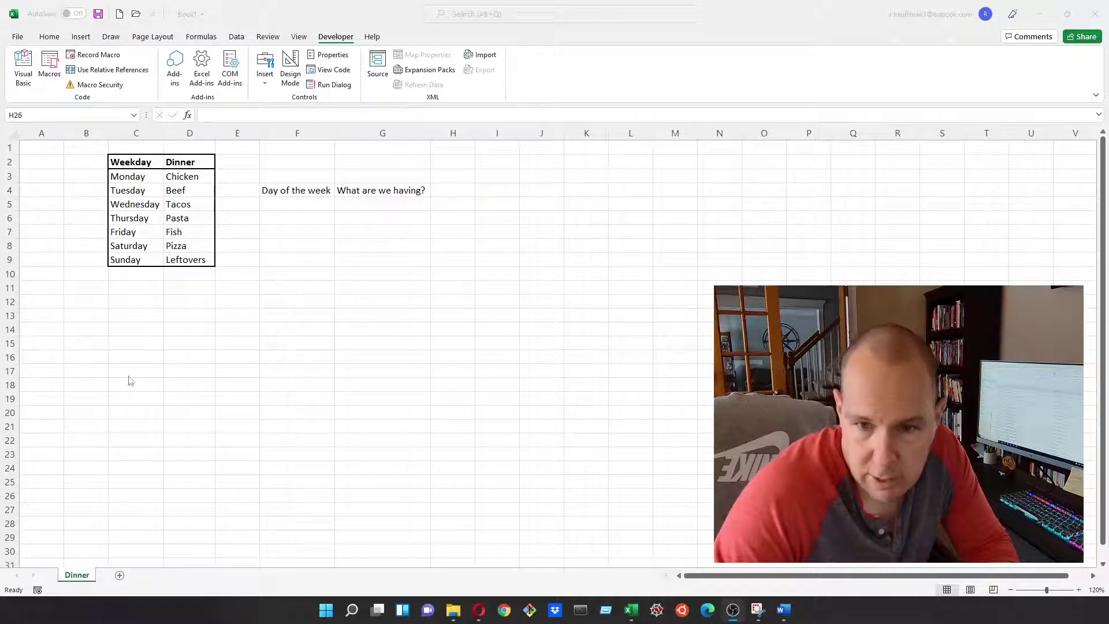
Select G5, under the 'What are we having?' heading, to hold the dinner formula.
click(381, 203)
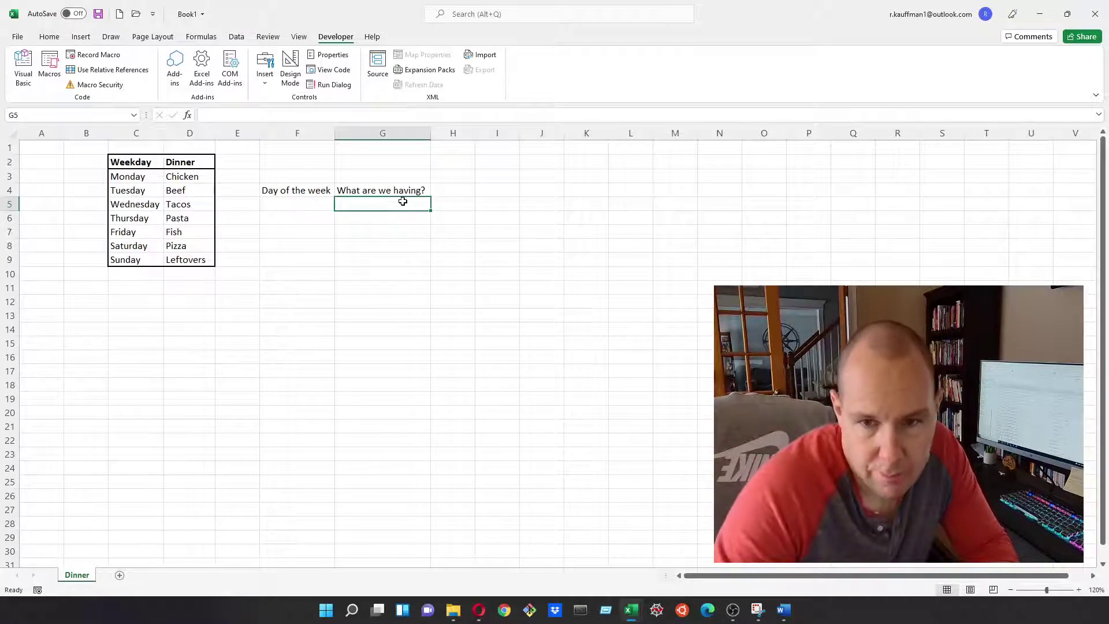
text(=)
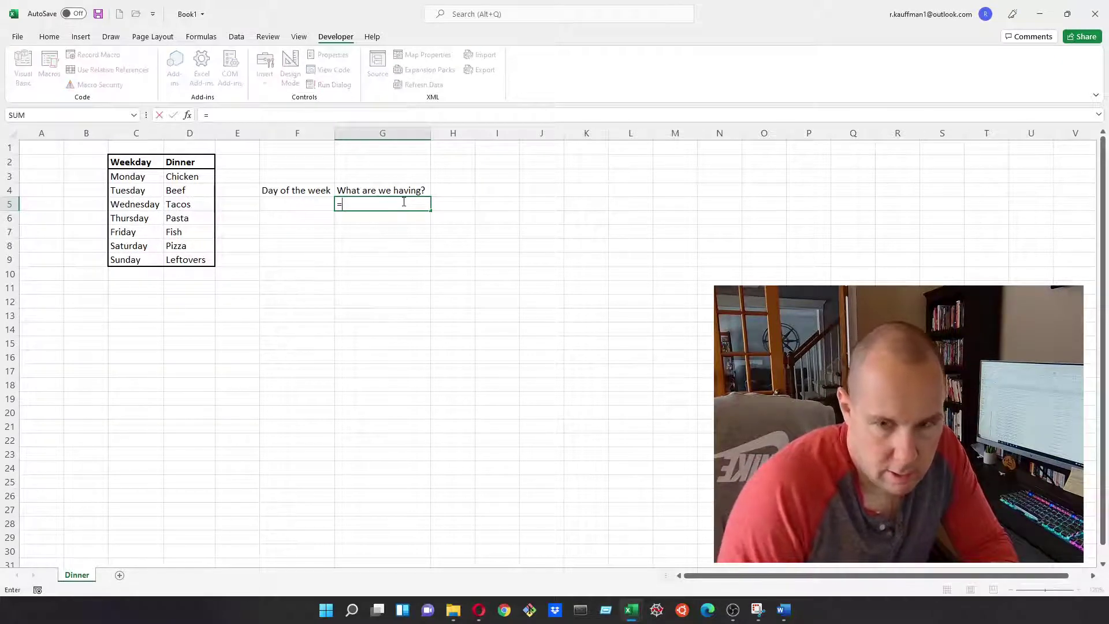
text(xl)
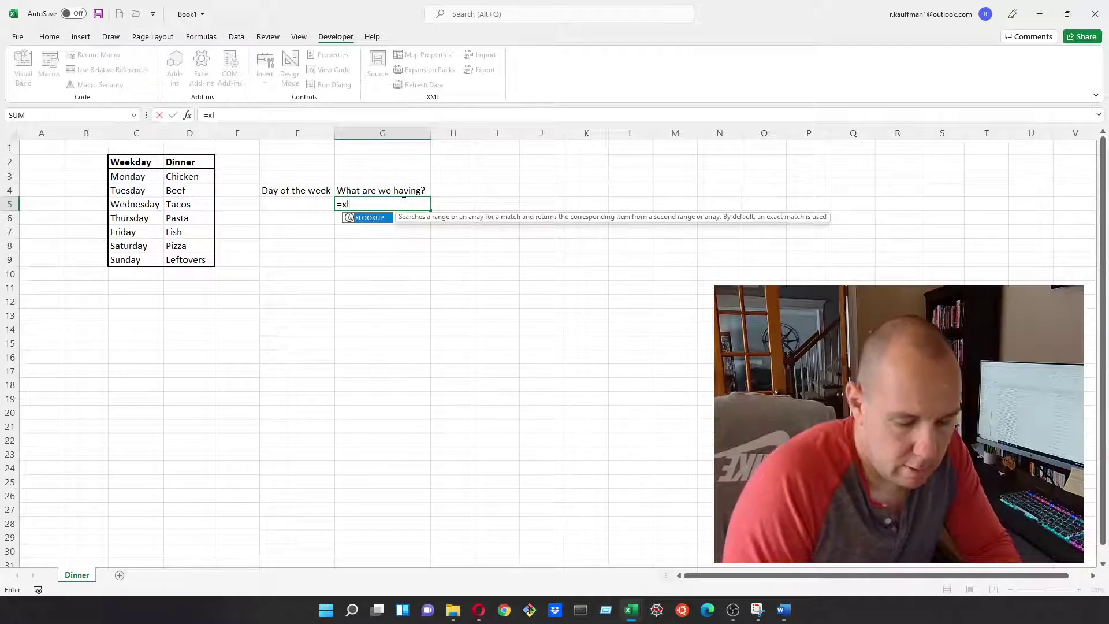
text(ook)
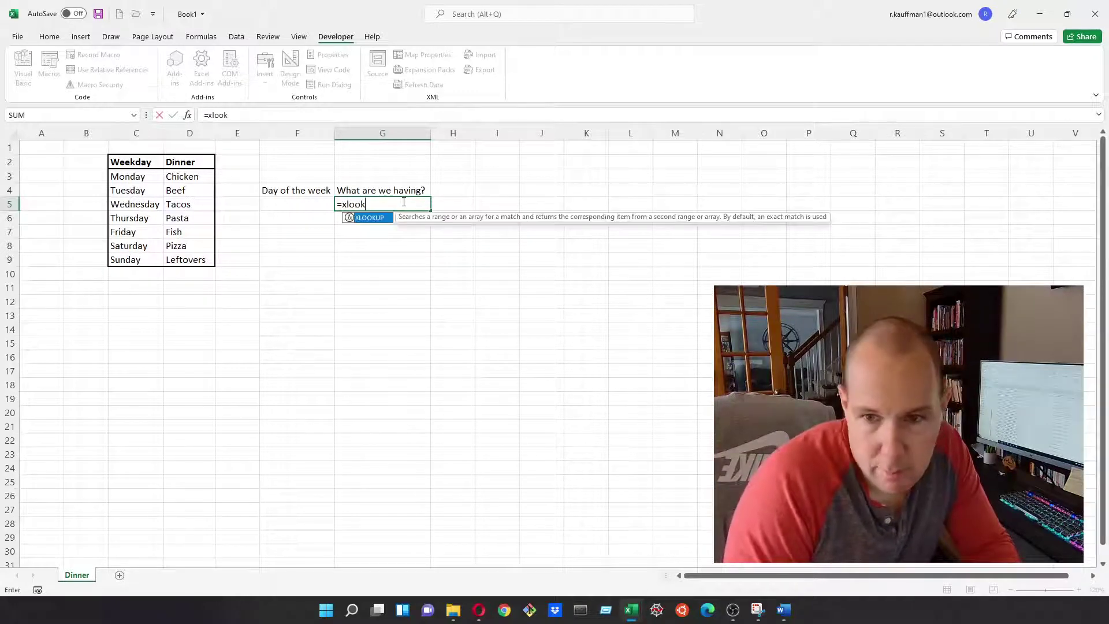
text(up()
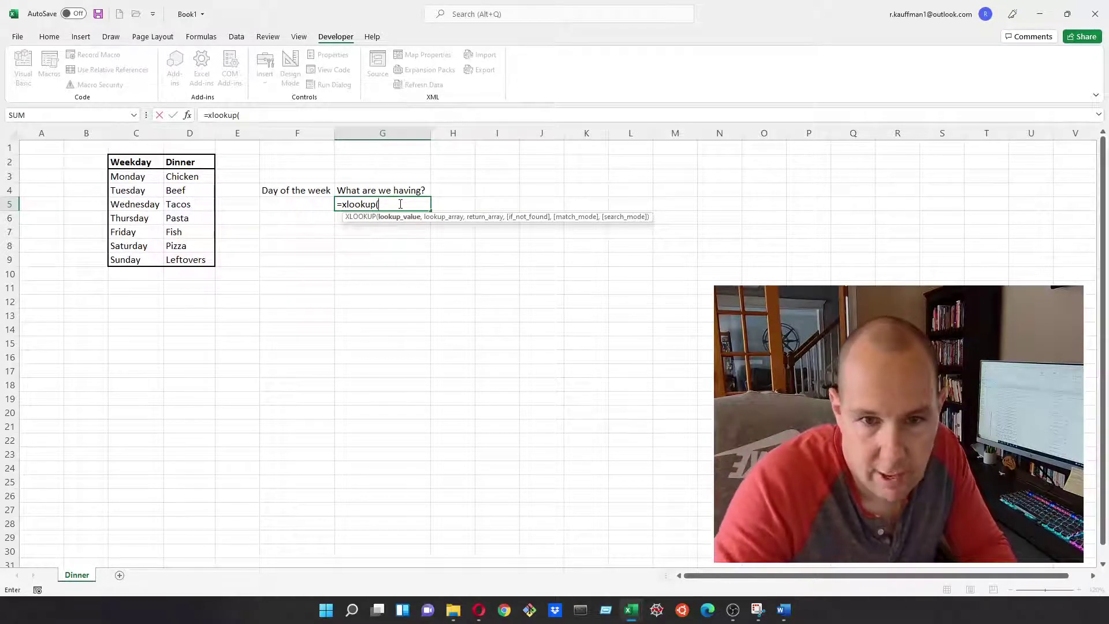
Insert C3 as the XLOOKUP lookup value and trim the partial C:D range back to C.
click(137, 176)
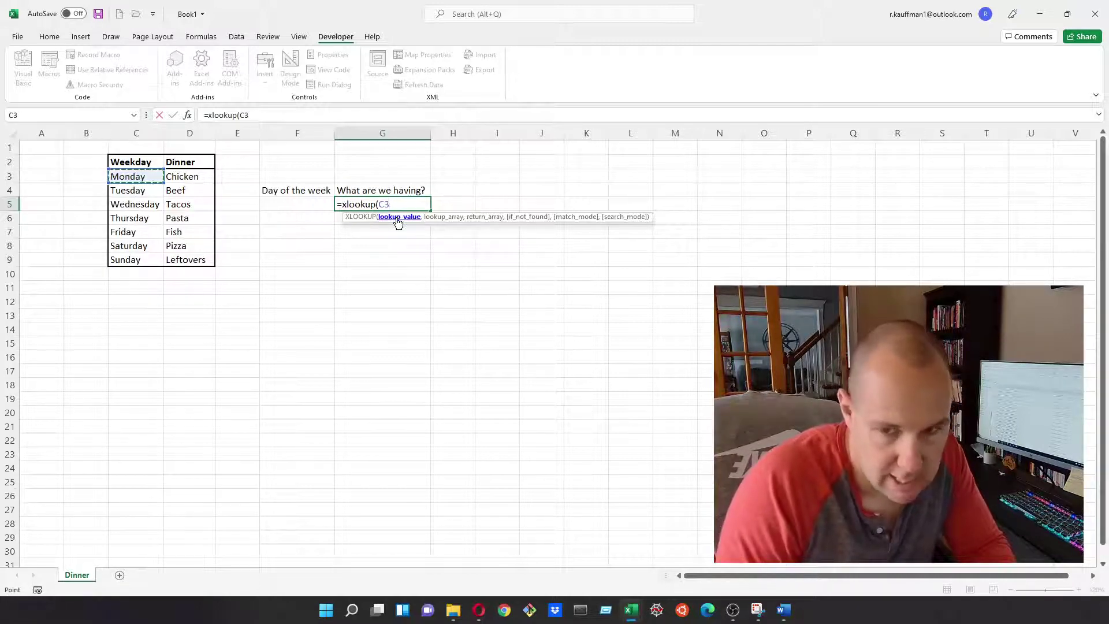
text(,)
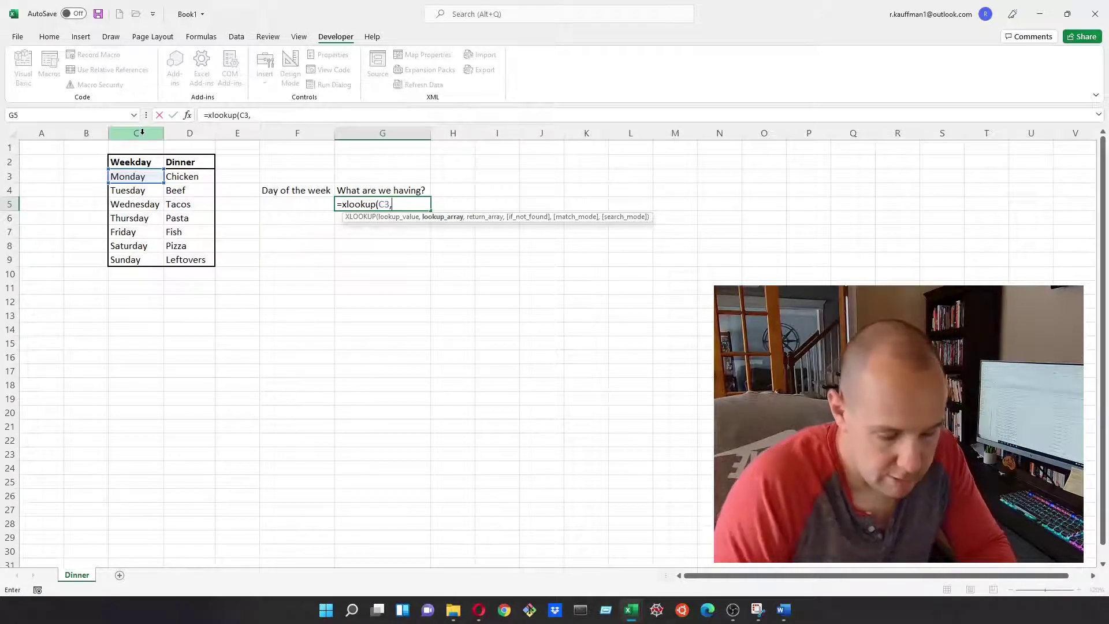
text(C:C)
text(,)
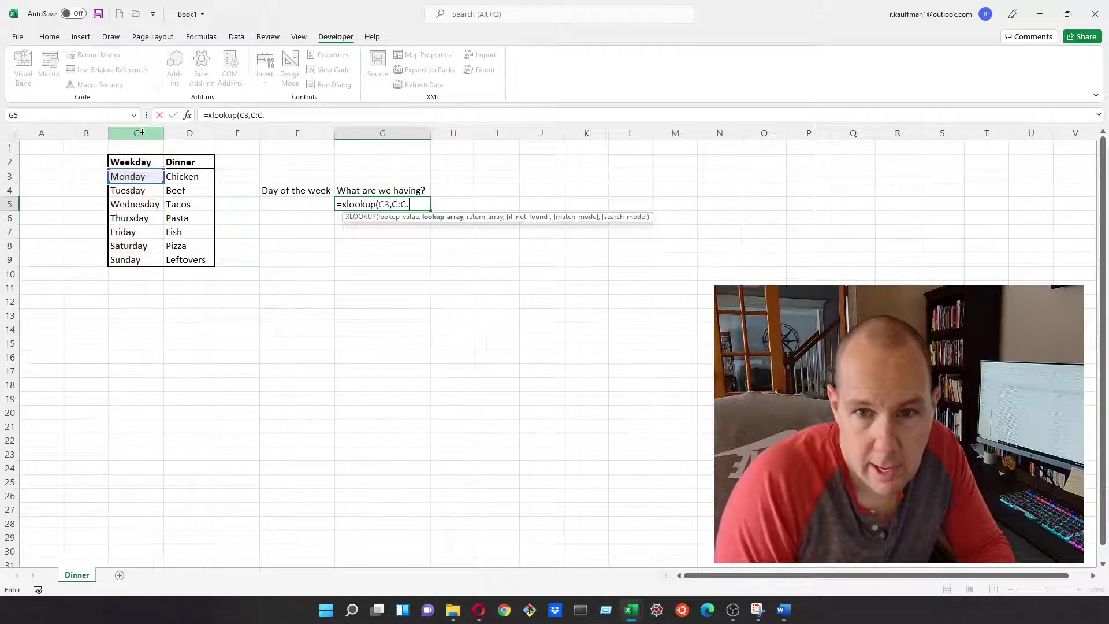
text(C)
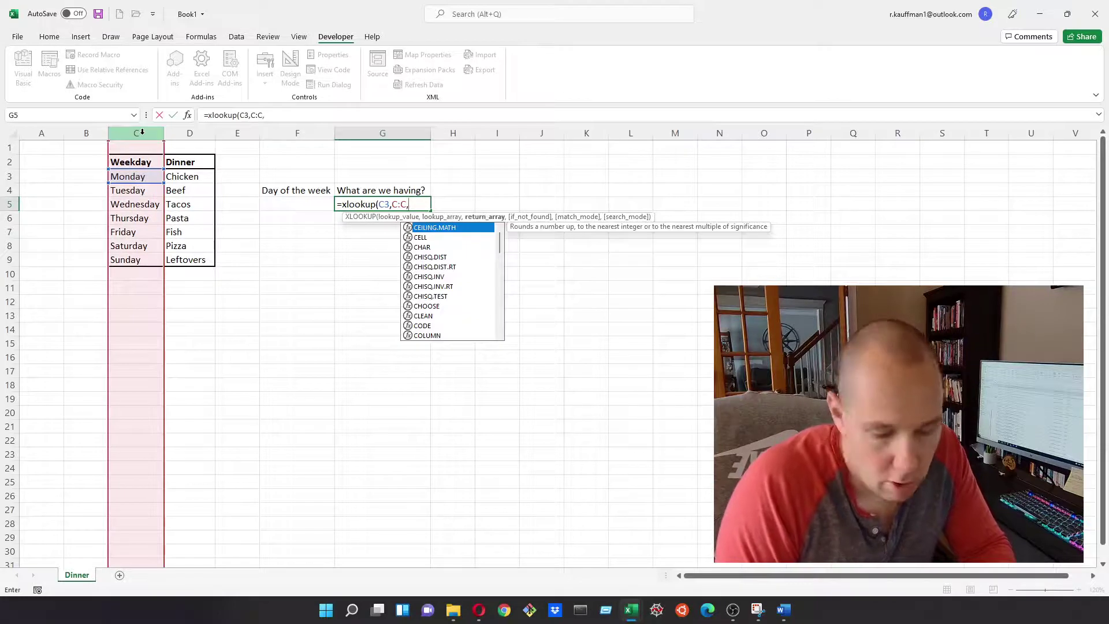
text(D:D)
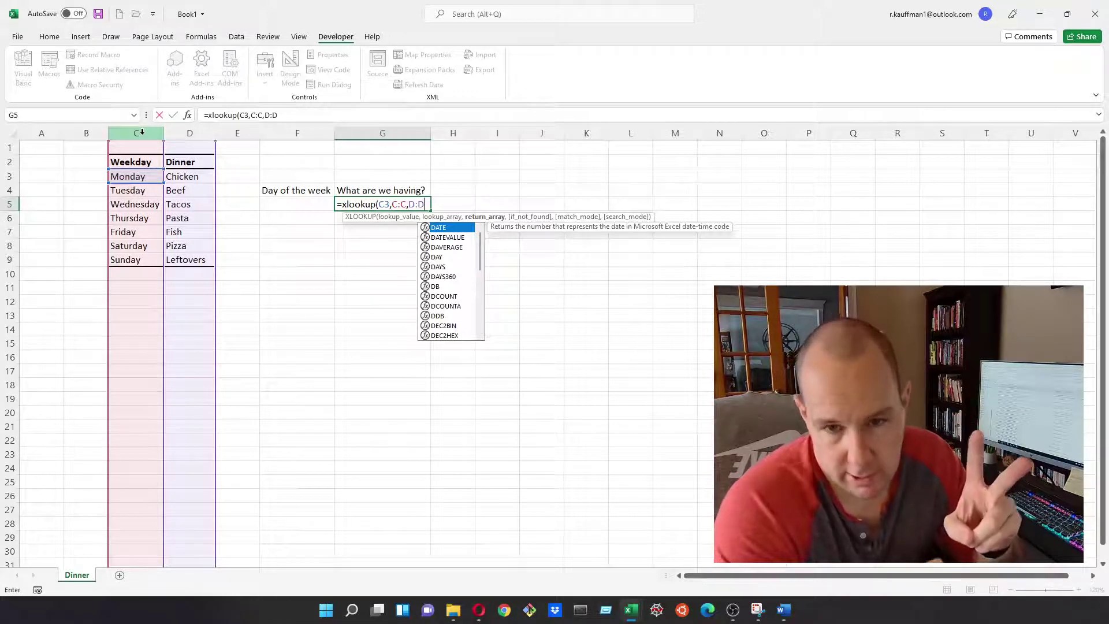
key(BackSpace)
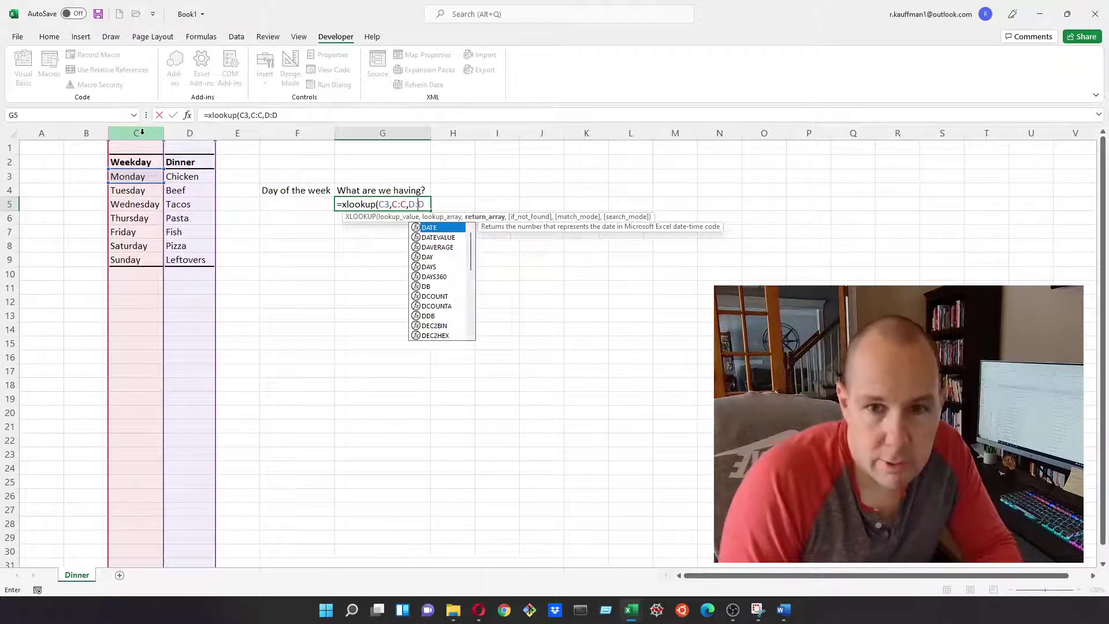
key(BackSpace)
key(BackSpace)
key(BackSpace)
key(BackSpace)
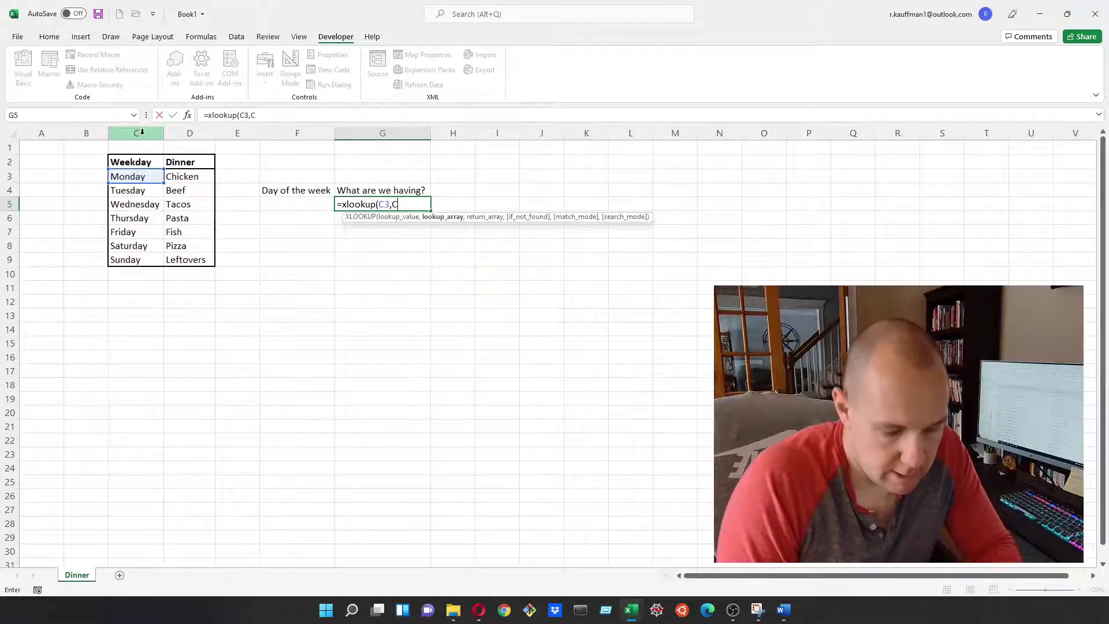
text(:D)
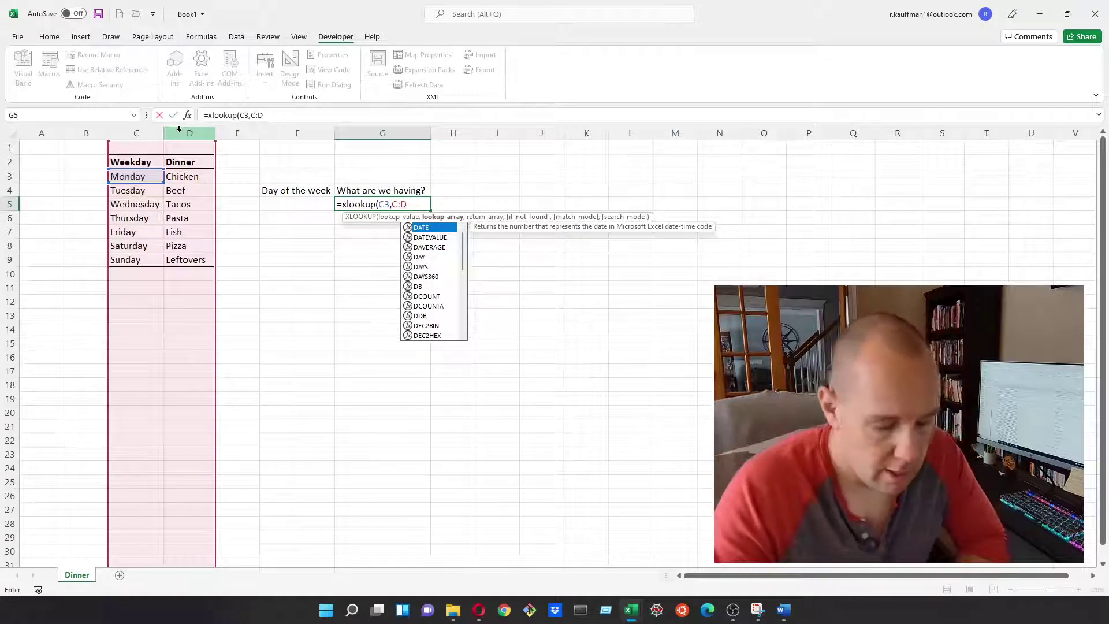
Correct the range and finish G5's formula as =xlookup(C3,C:C,D:D).
key(BackSpace)
key(BackSpace)
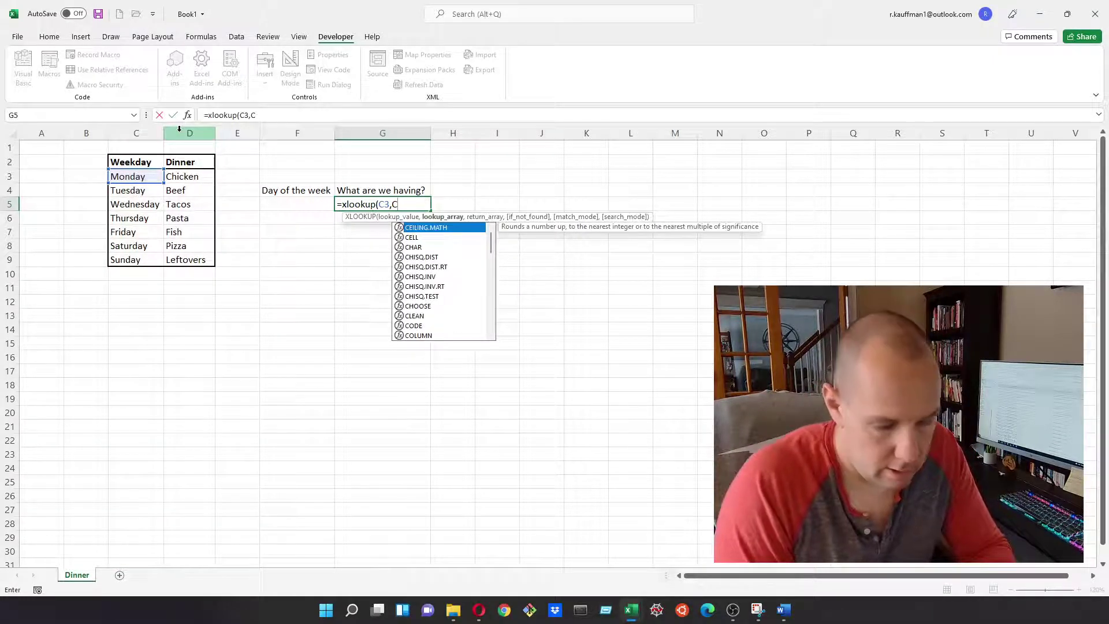
text(:C)
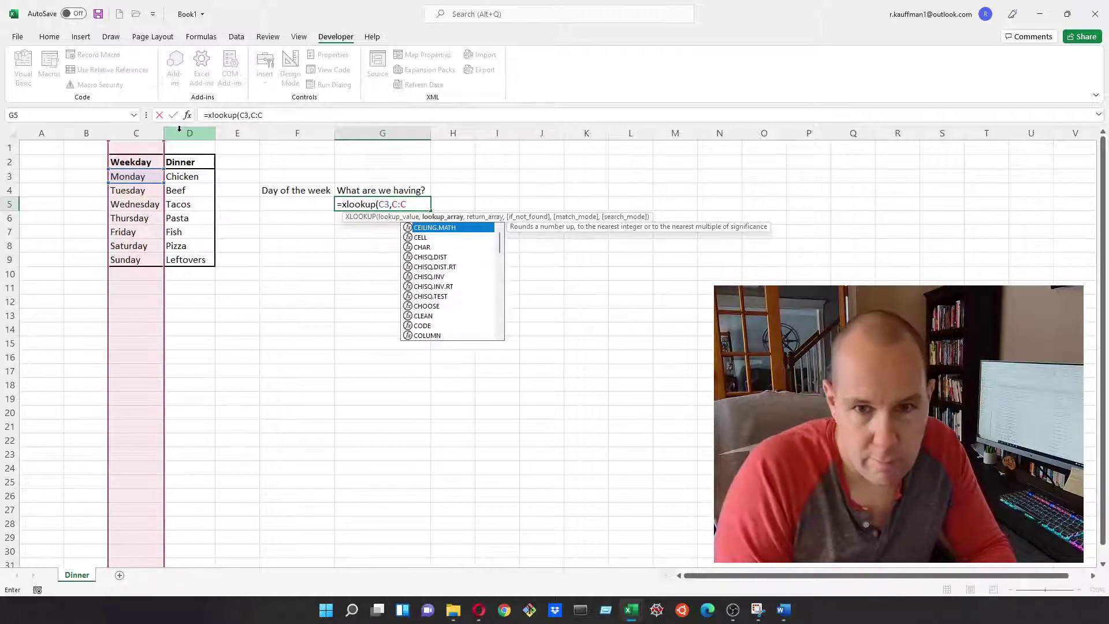
text(,)
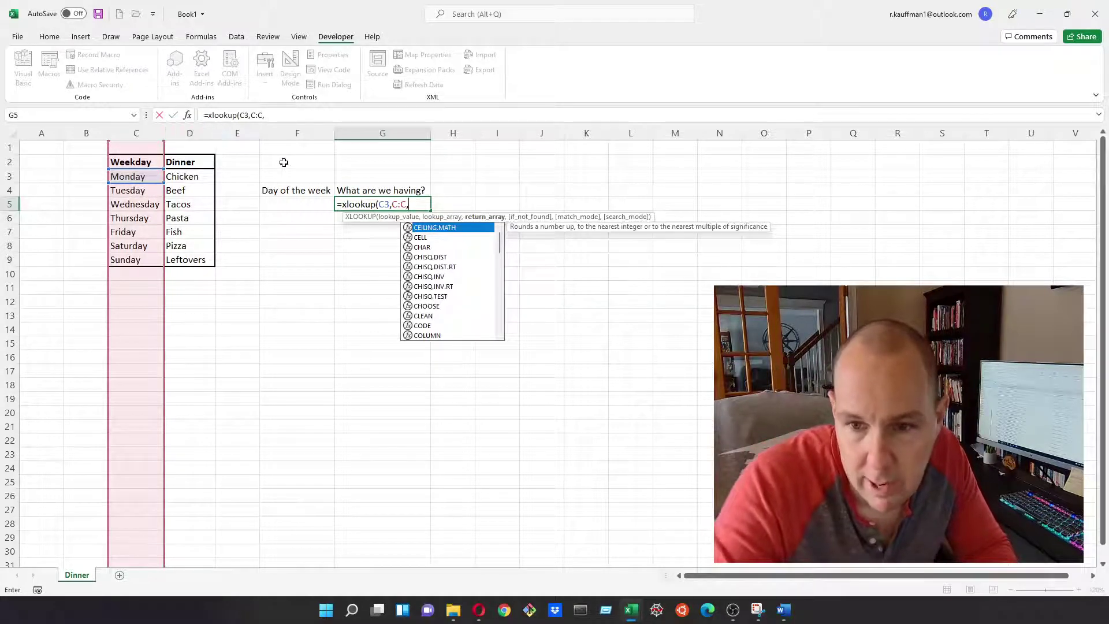
click(295, 116)
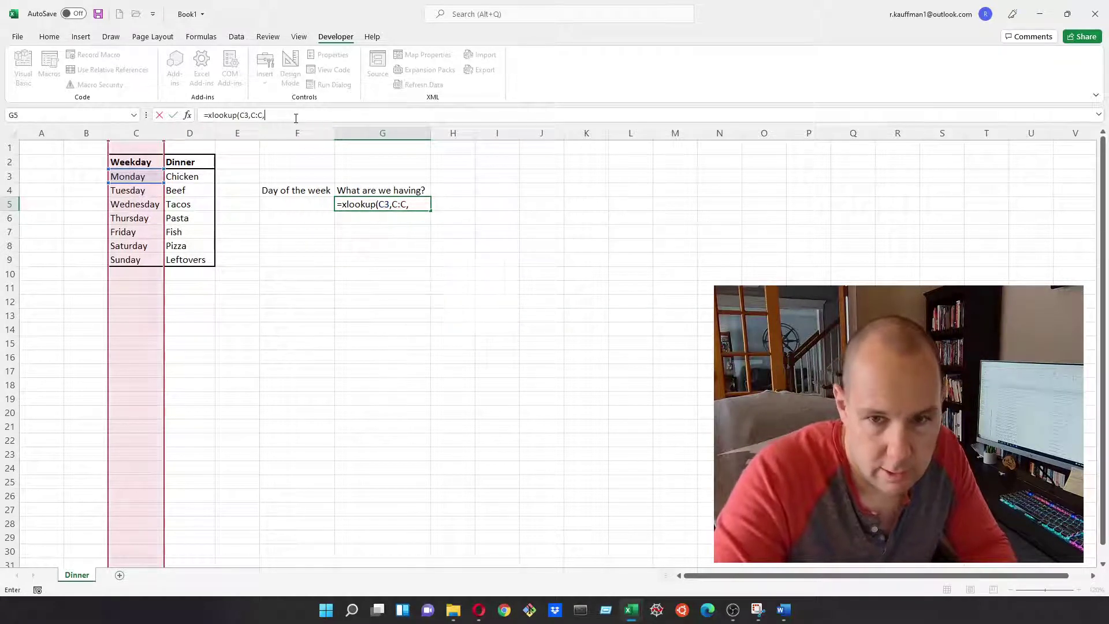
text(D:D)
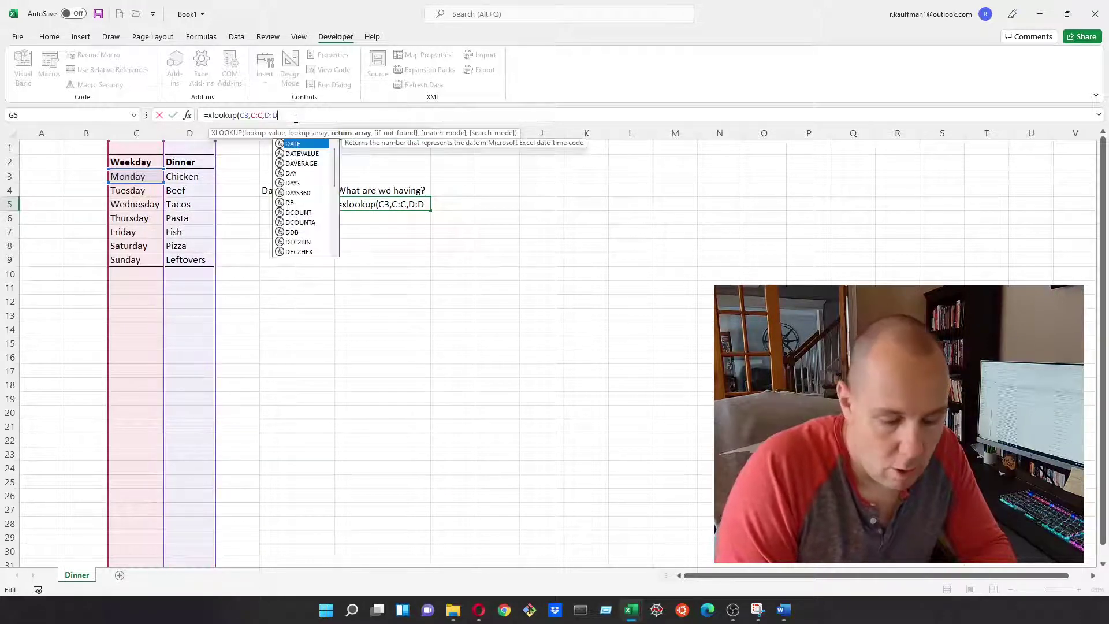
text())
key(Return)
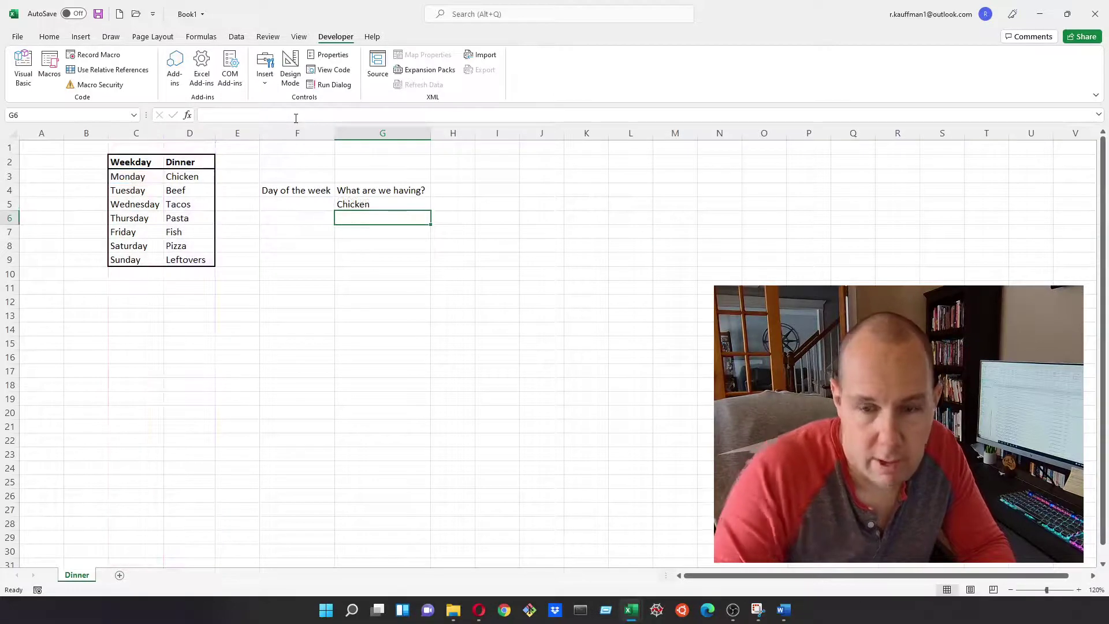
click(364, 205)
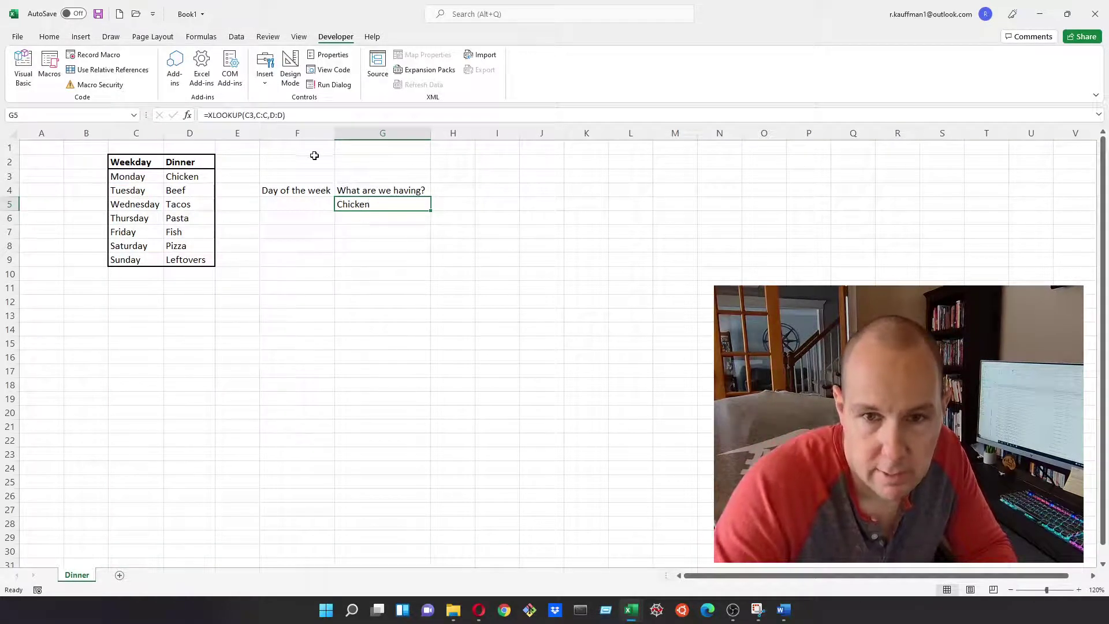
click(253, 118)
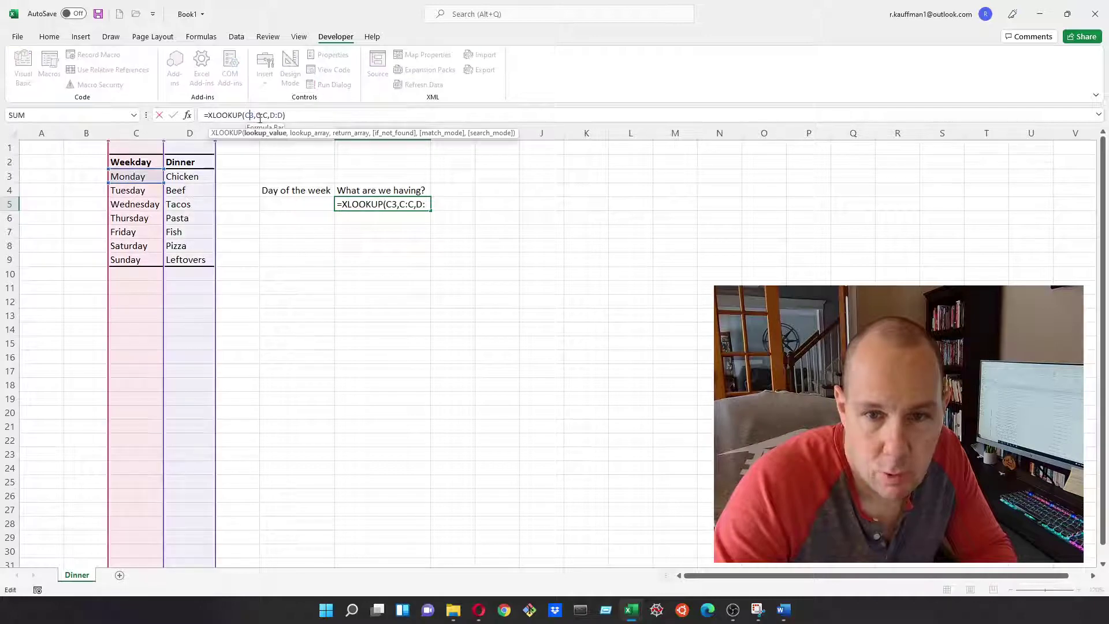
click(299, 115)
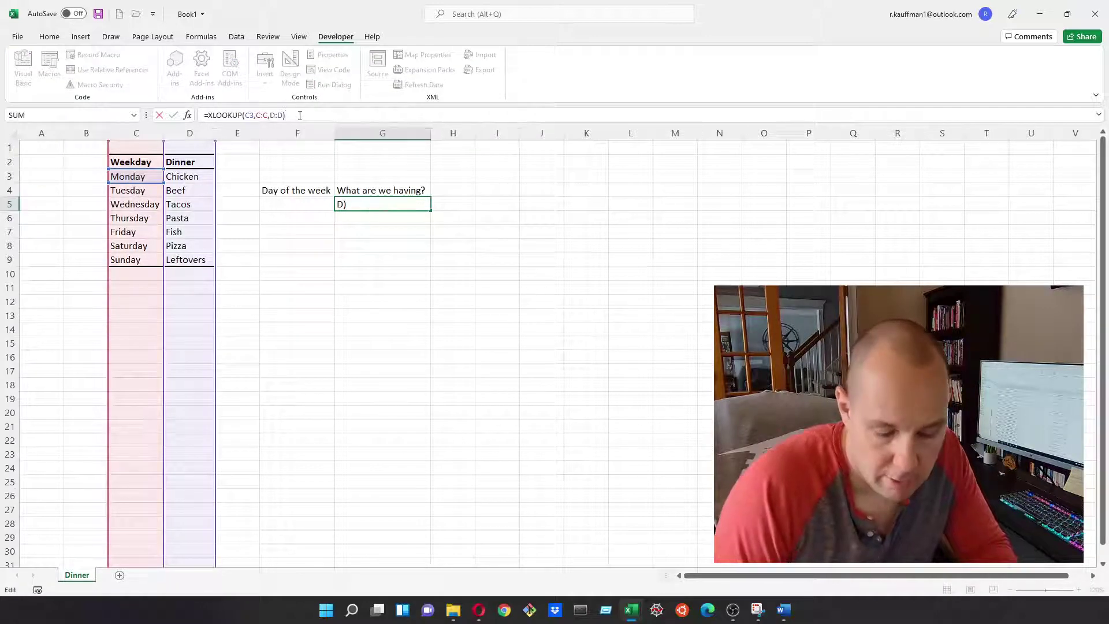
key(Return)
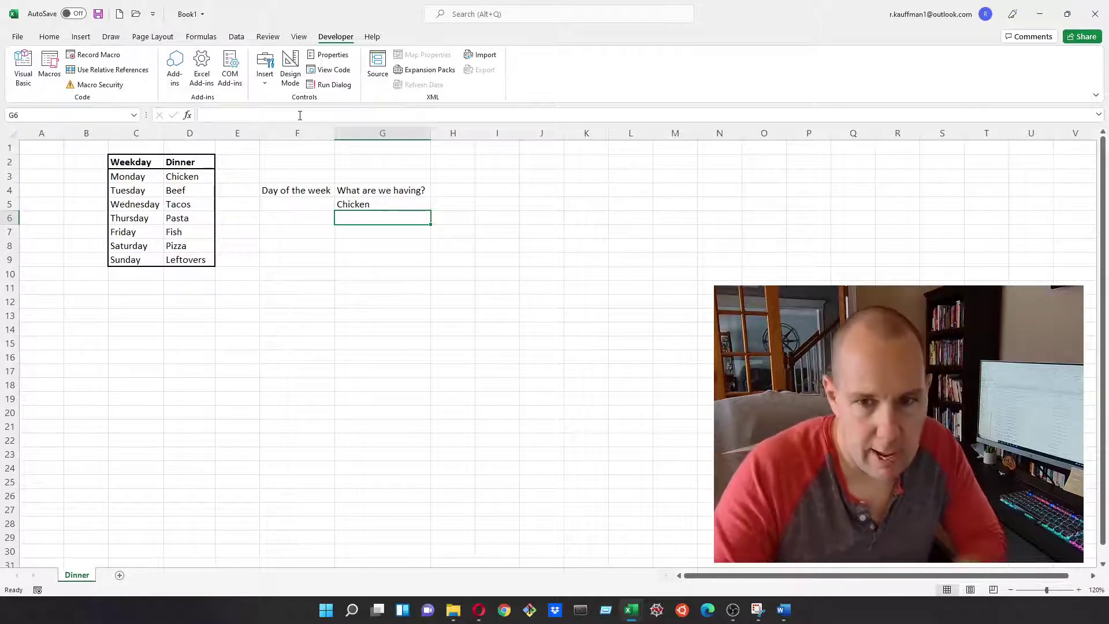
Reopen G5's formula to add "Not Found" as the fourth argument.
click(377, 203)
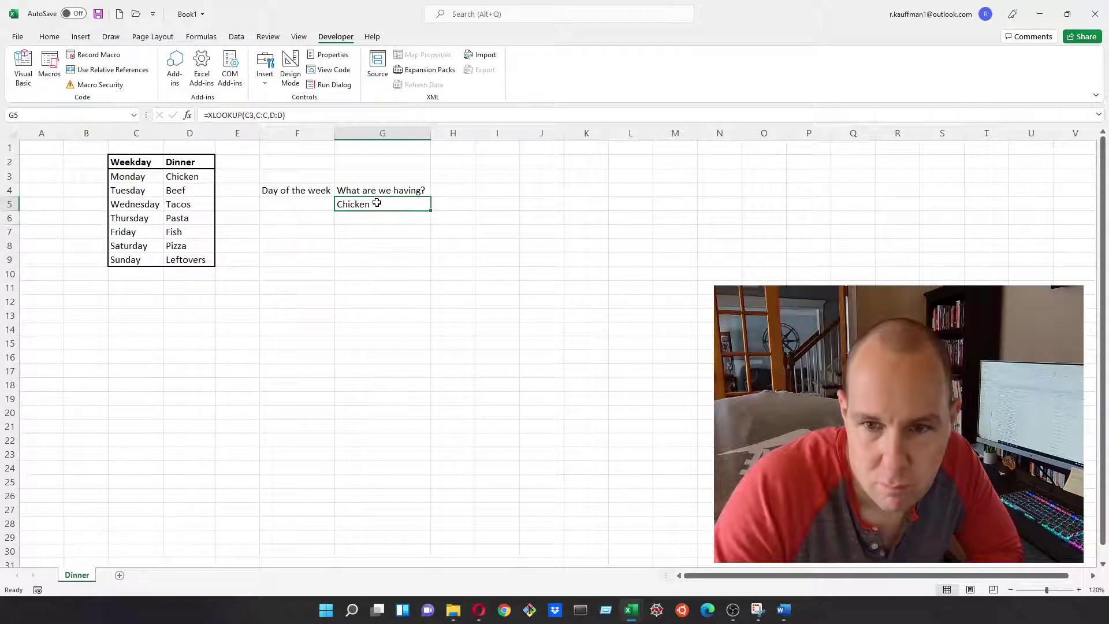
click(294, 114)
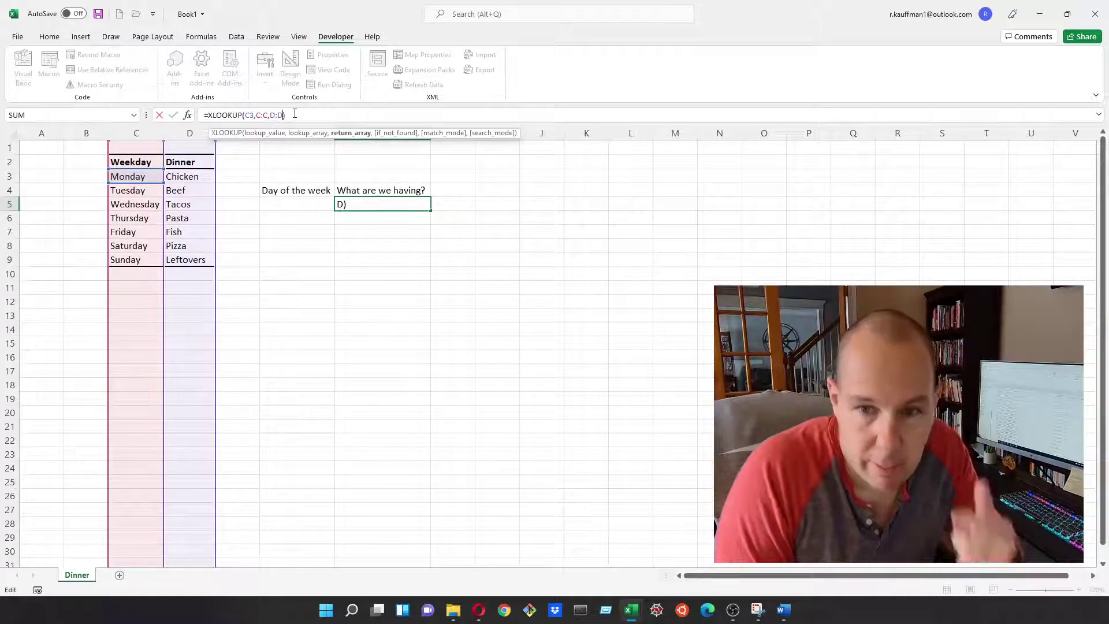
text(,)
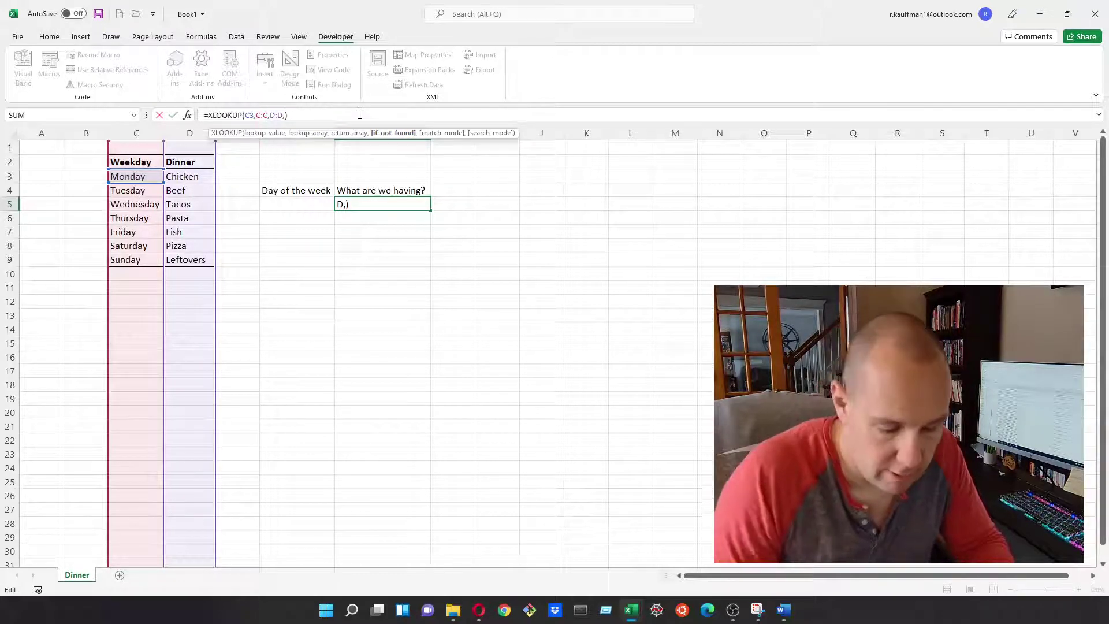
text("Not Found)
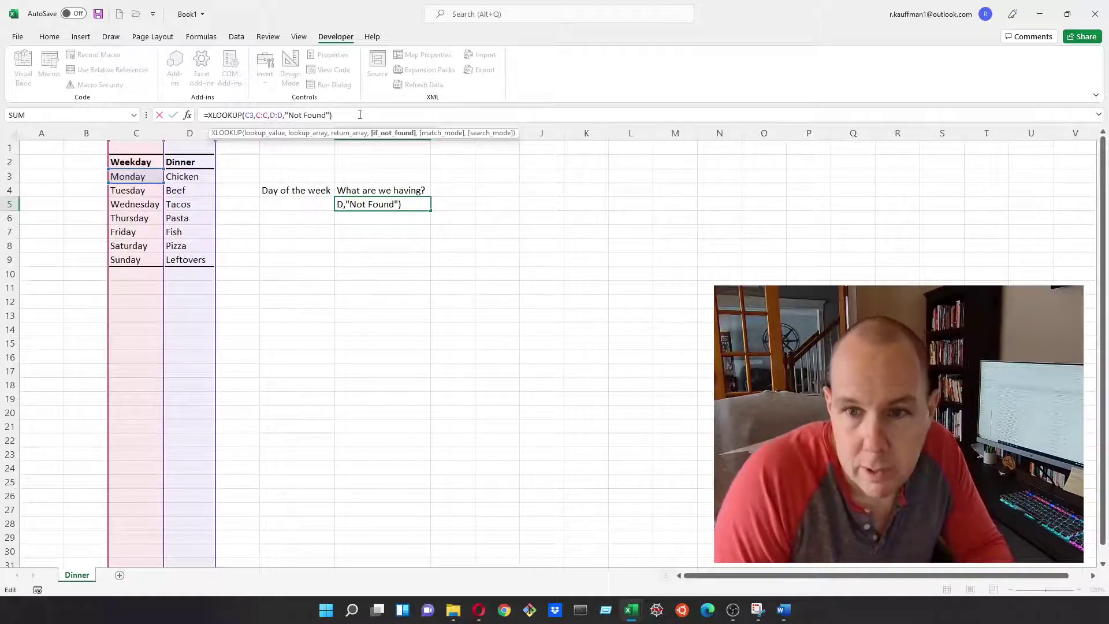
text(,)
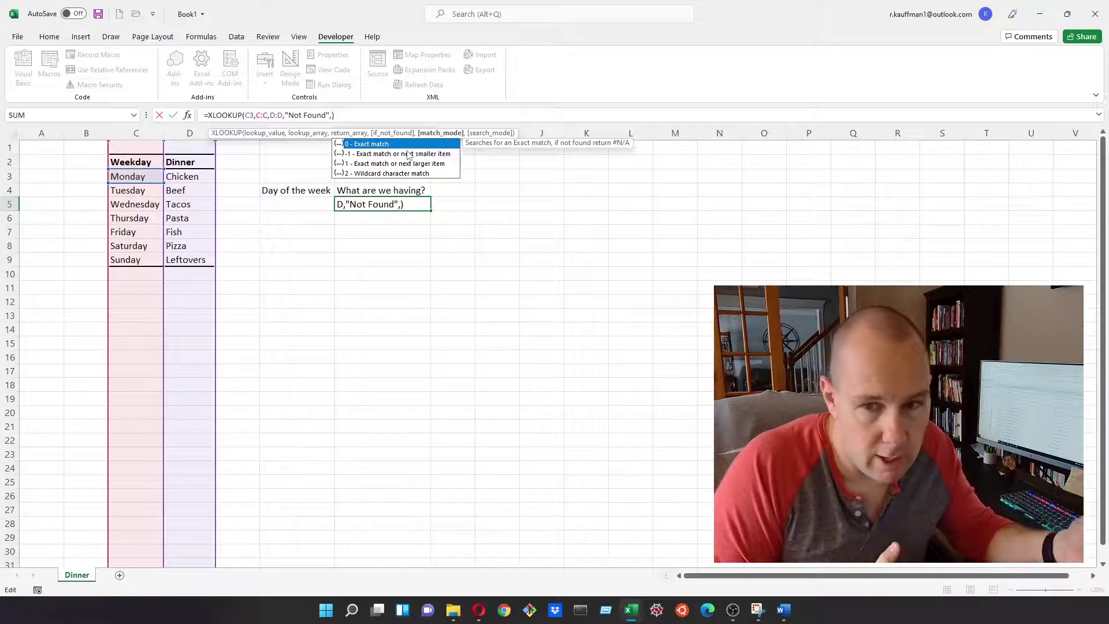
text(0)
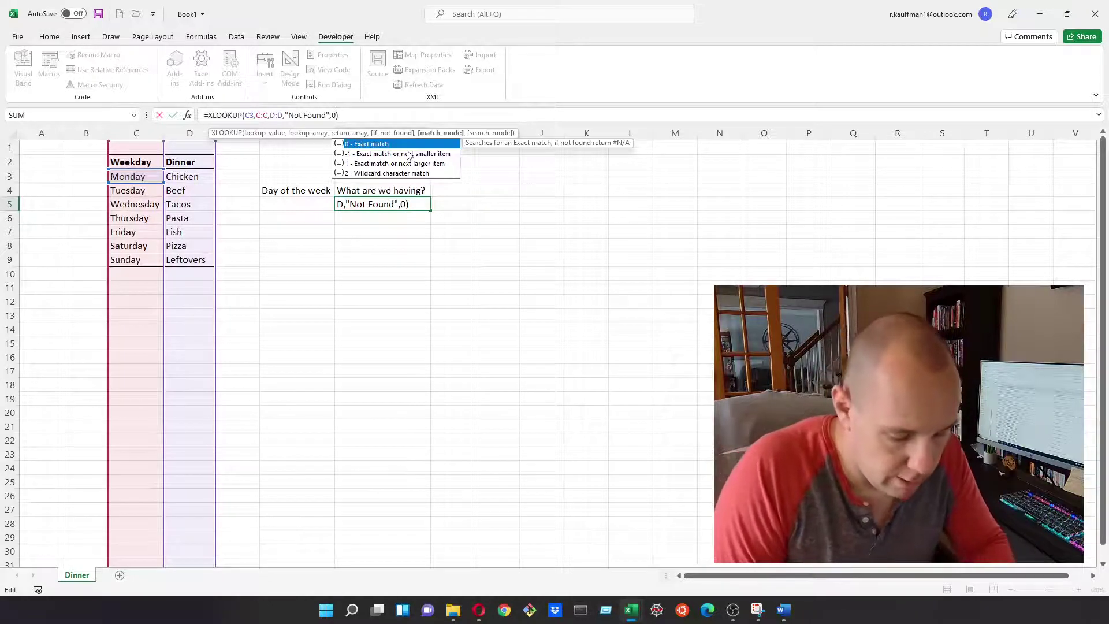
text(,1)
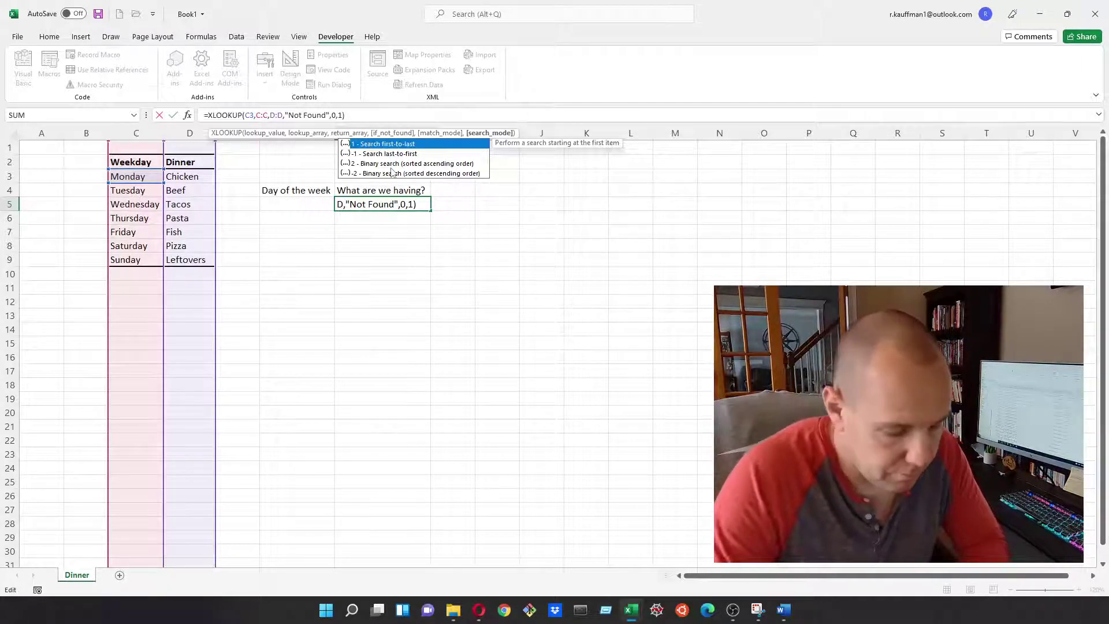
Finish G5 as =XLOOKUP(C3,C:C,D:D,"Not Found",0,1) with search mode 1.
key(Escape)
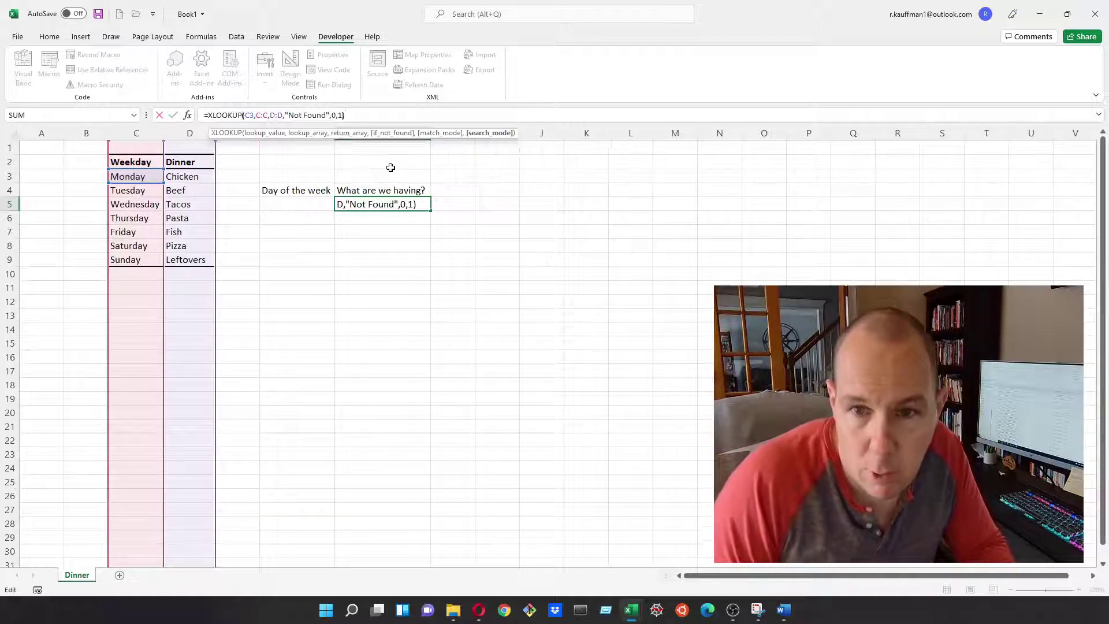
Enter the completed formula and review G5's formula without changing it.
key(Return)
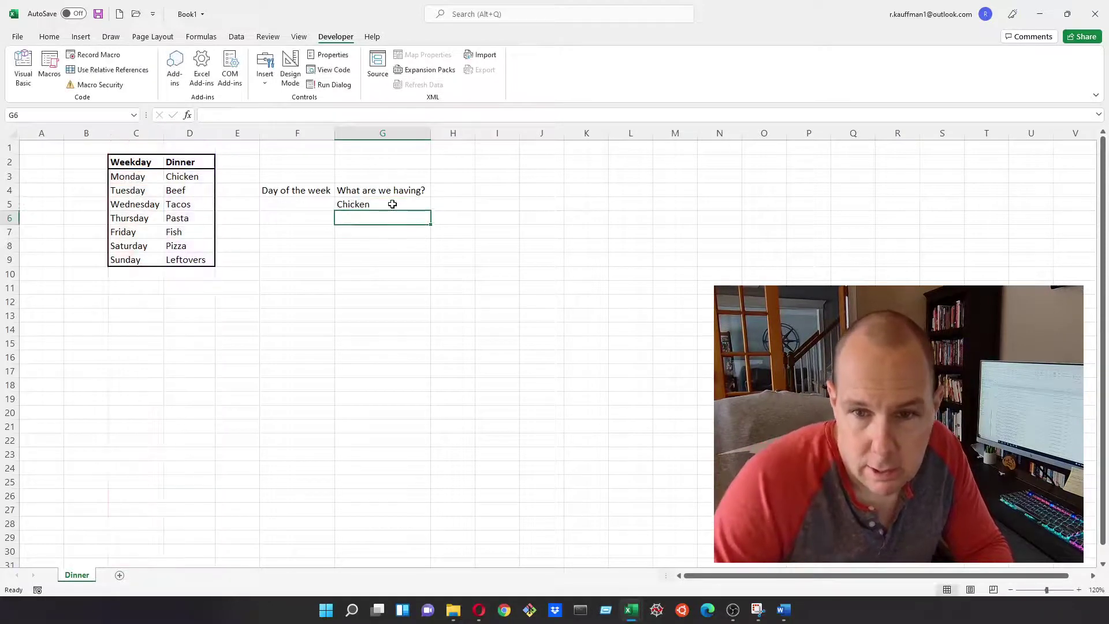
click(392, 204)
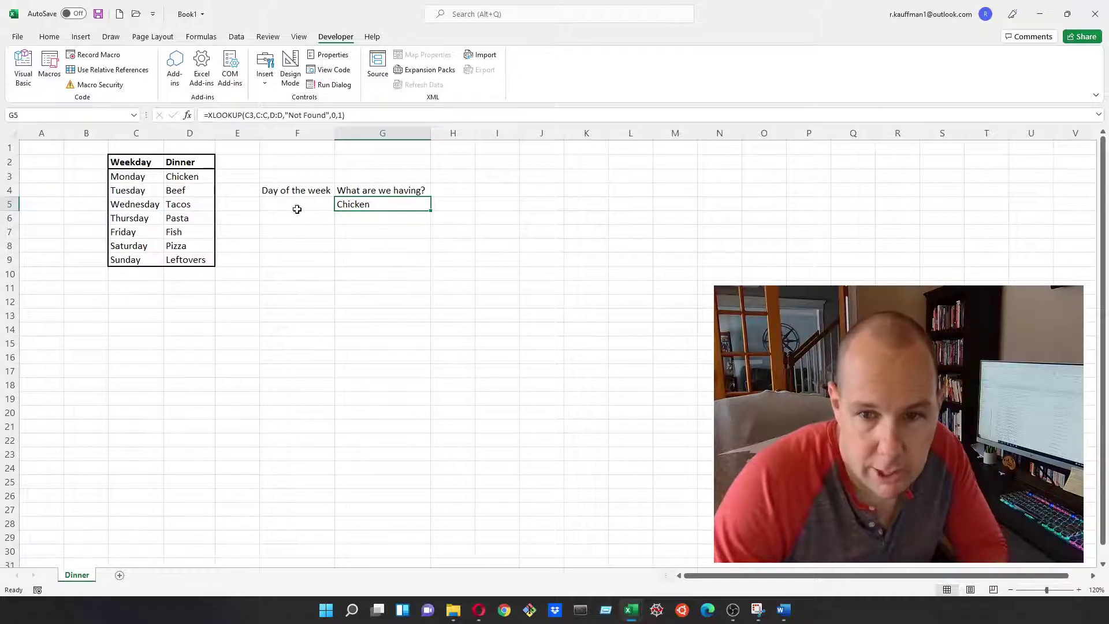
click(253, 116)
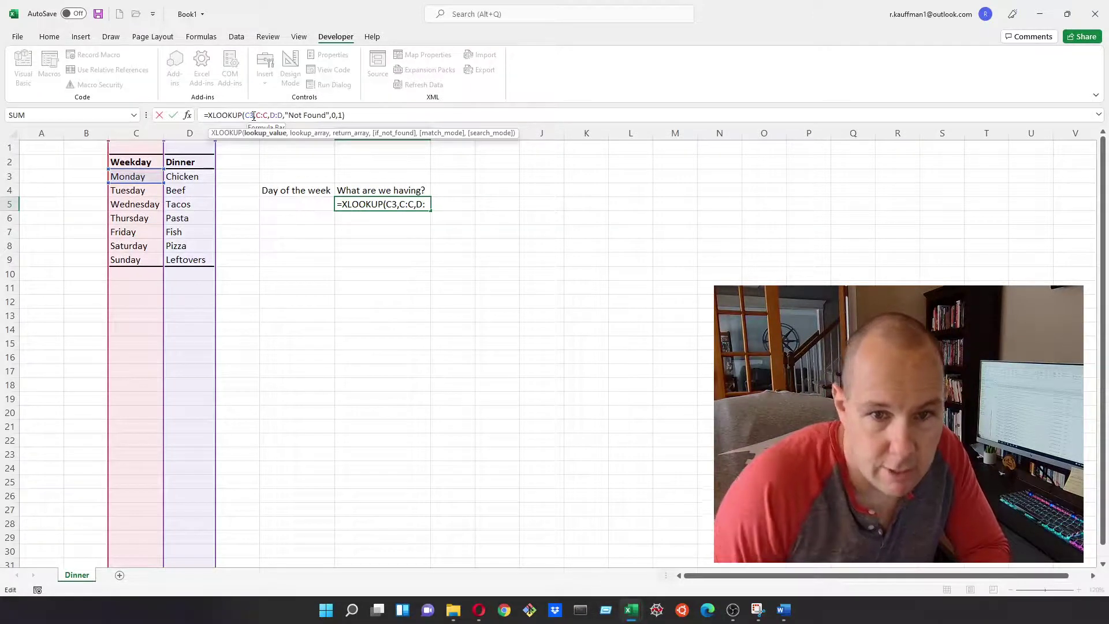
key(Return)
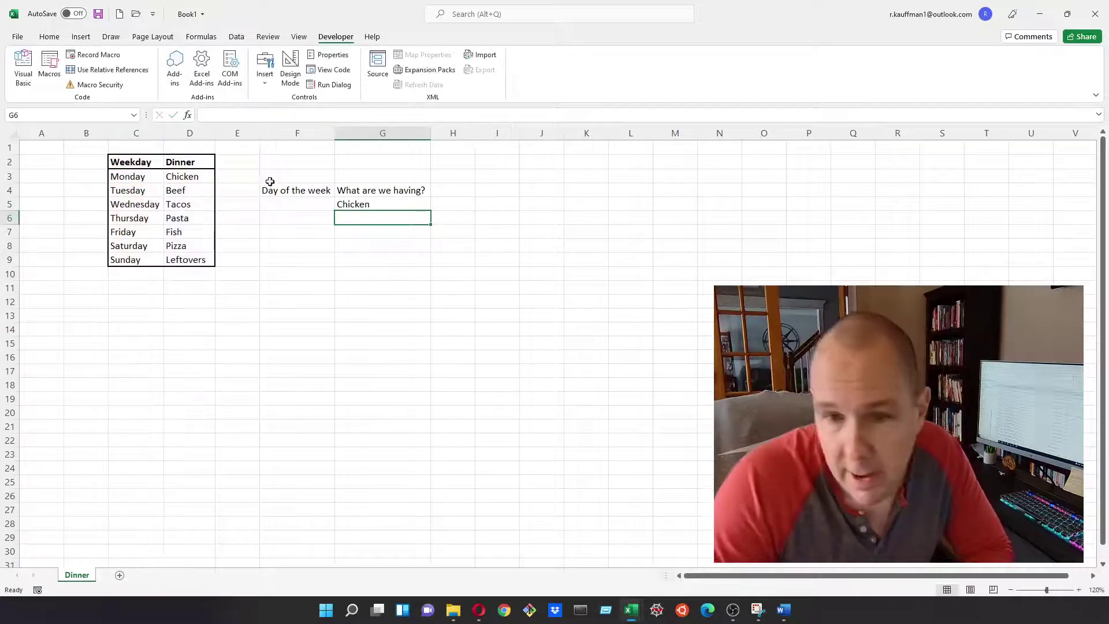
Replace C3 with F5 as the lookup value in G5's formula.
click(342, 204)
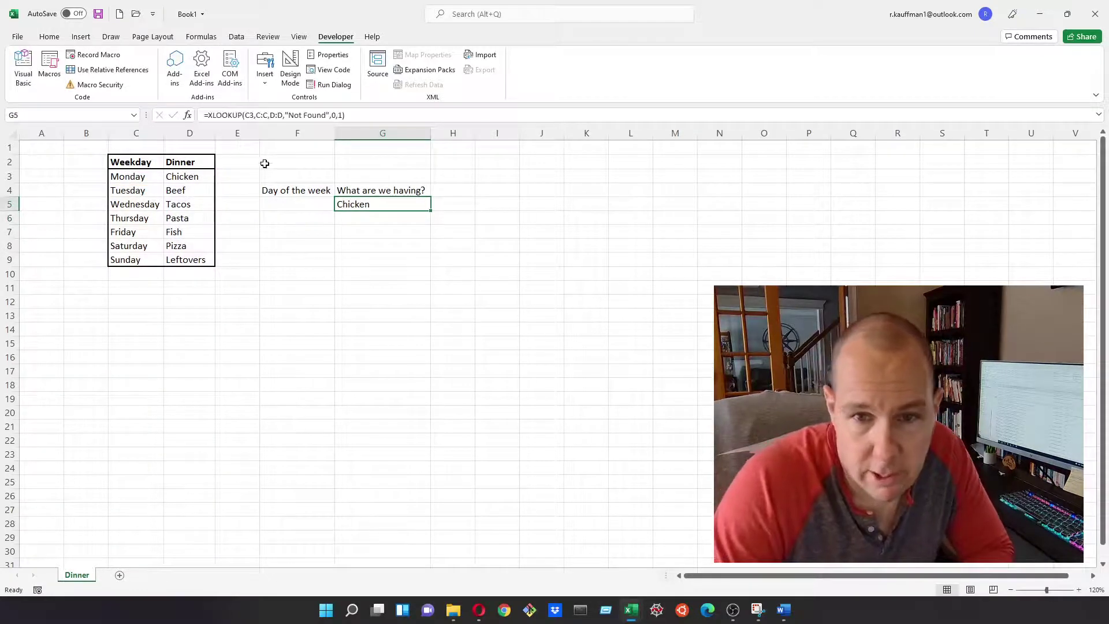
click(255, 115)
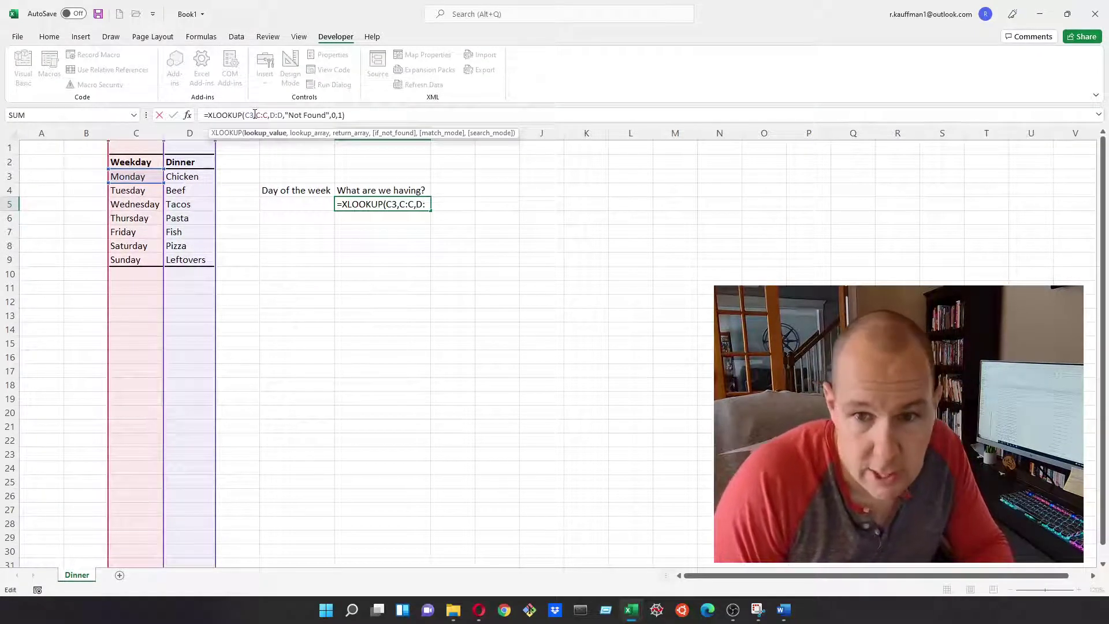
key(BackSpace)
key(BackSpace)
click(303, 203)
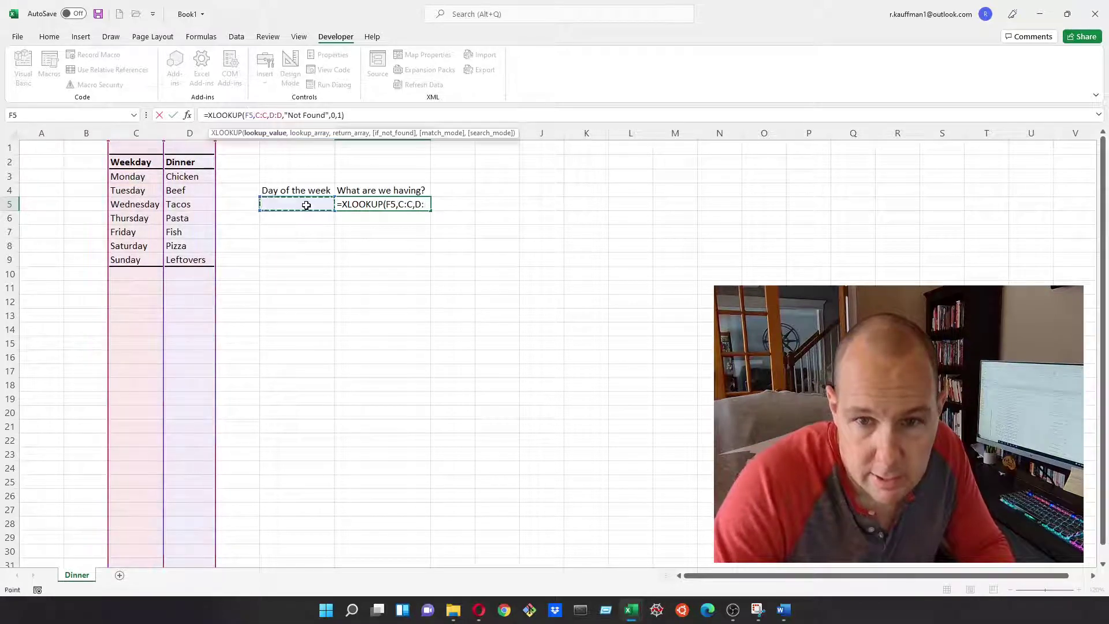
key(Return)
click(305, 204)
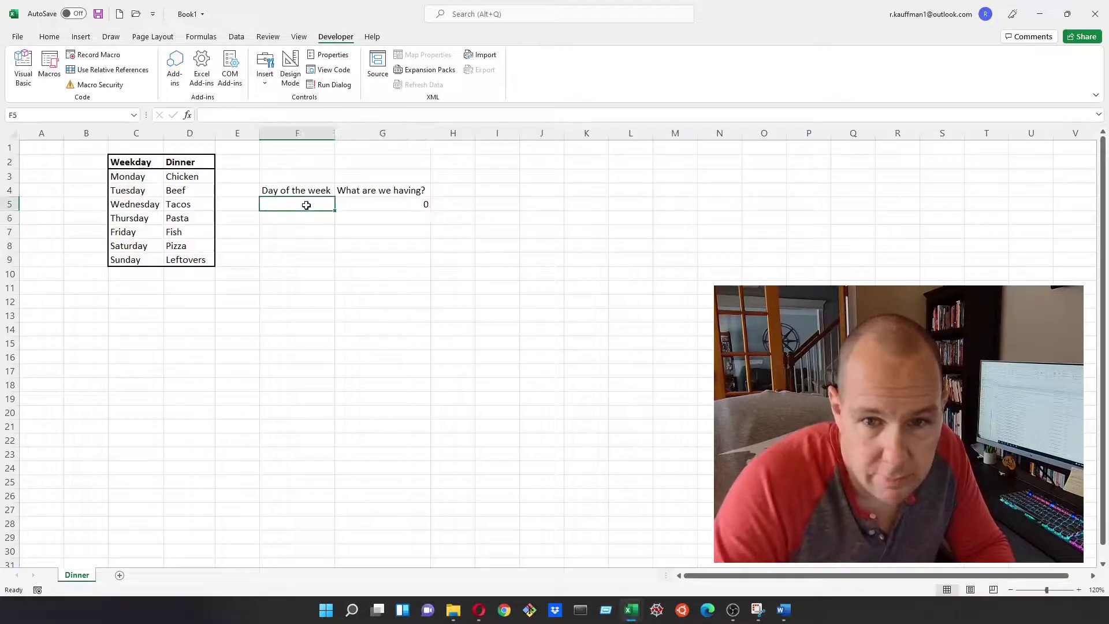
Enter Monday in F5 and check that G5 returns Chicken.
click(379, 203)
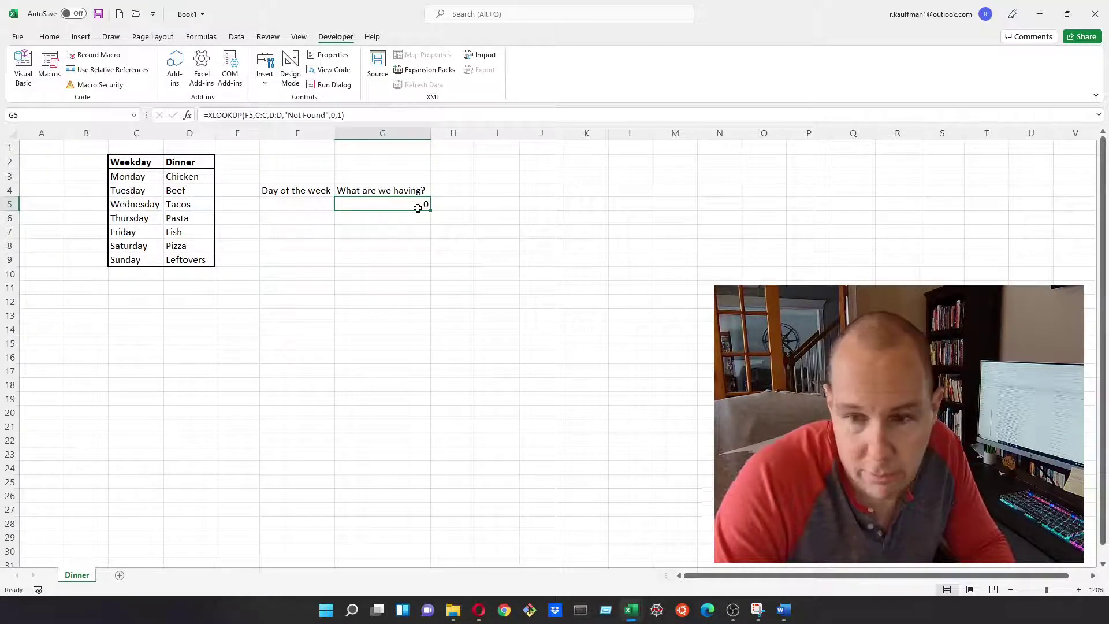
click(314, 208)
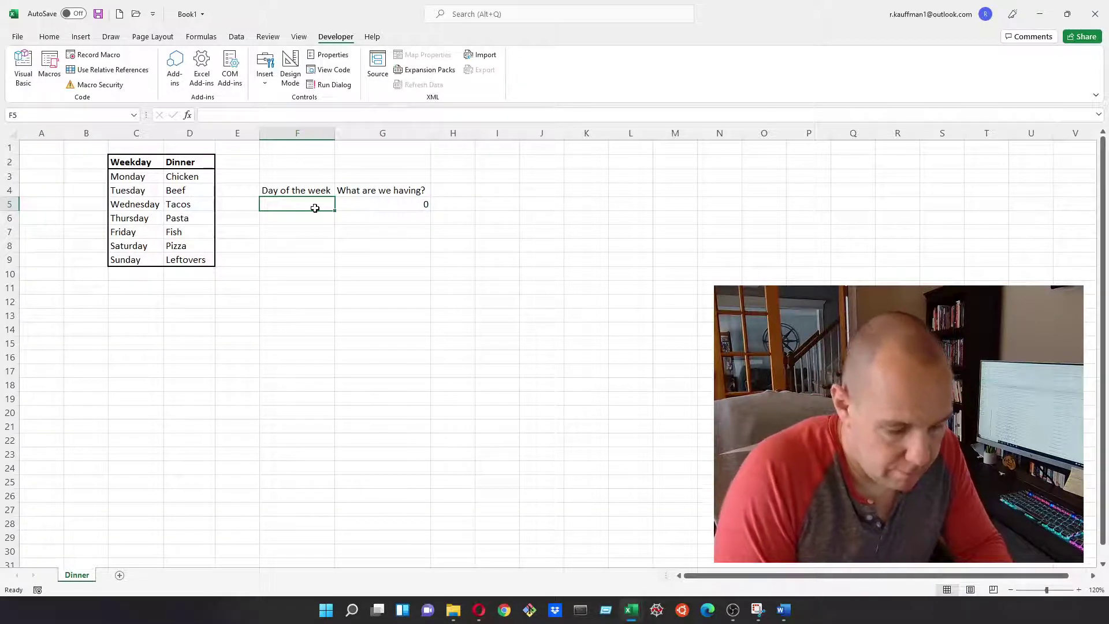
text(Monday)
key(Return)
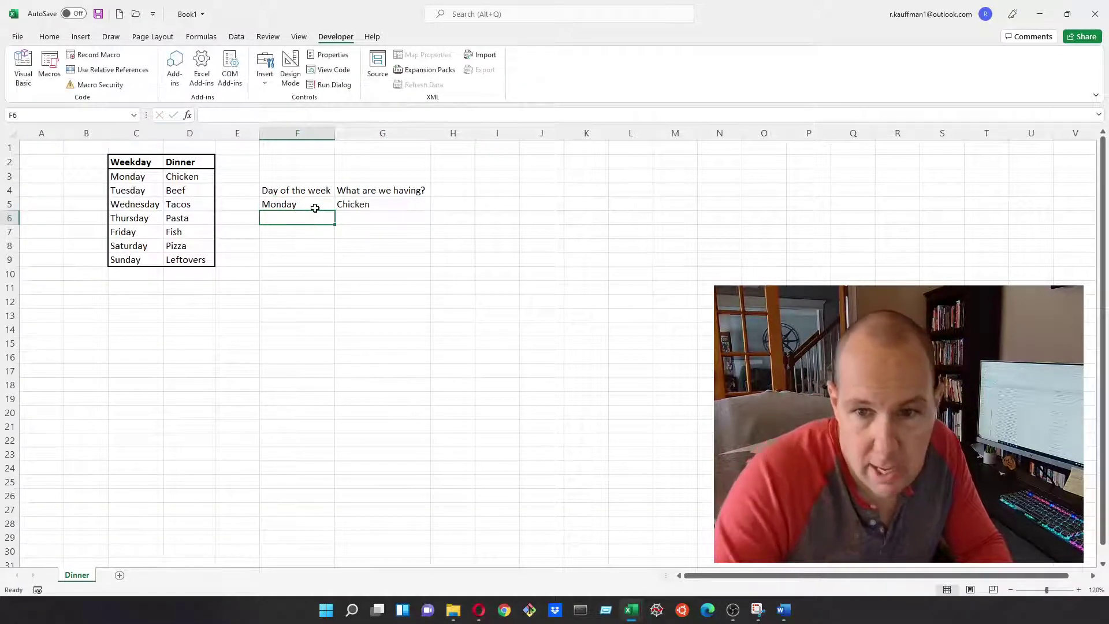
click(398, 204)
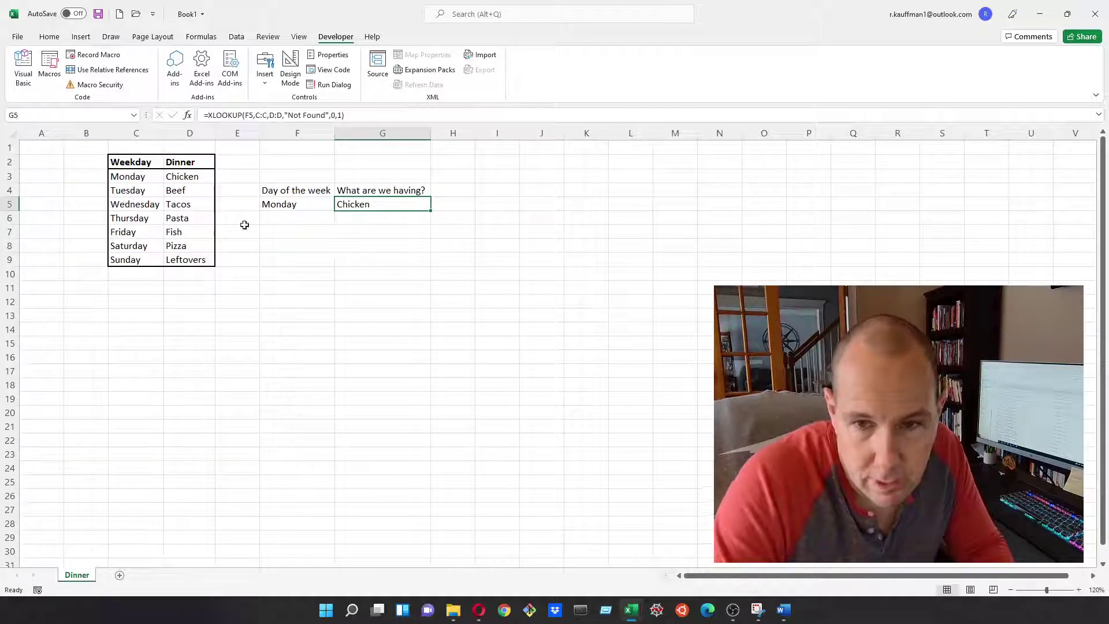
click(283, 206)
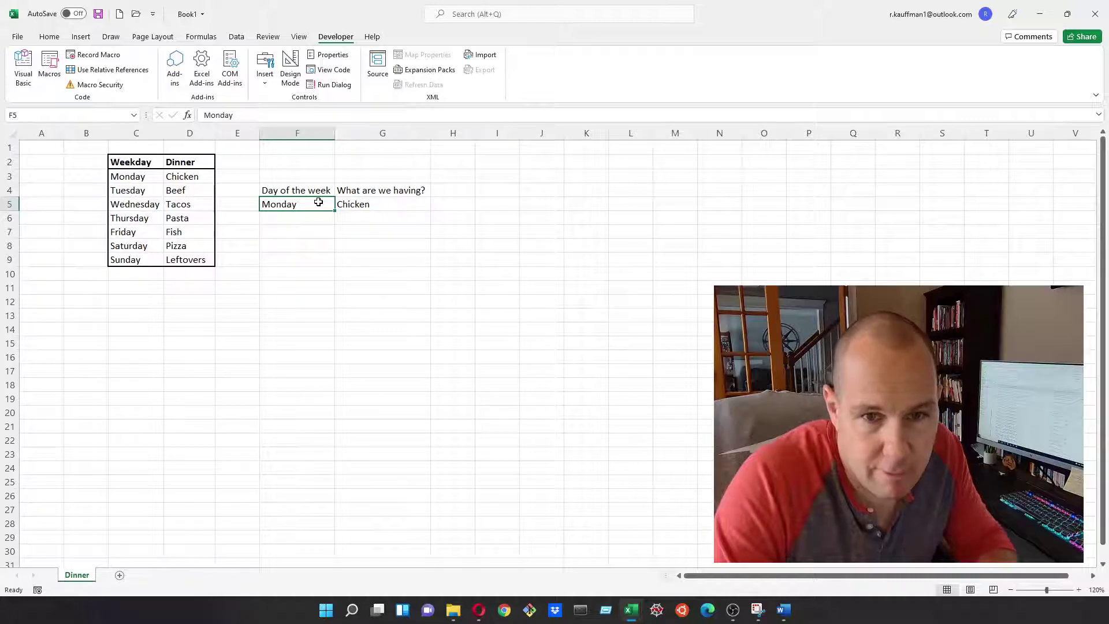
click(383, 204)
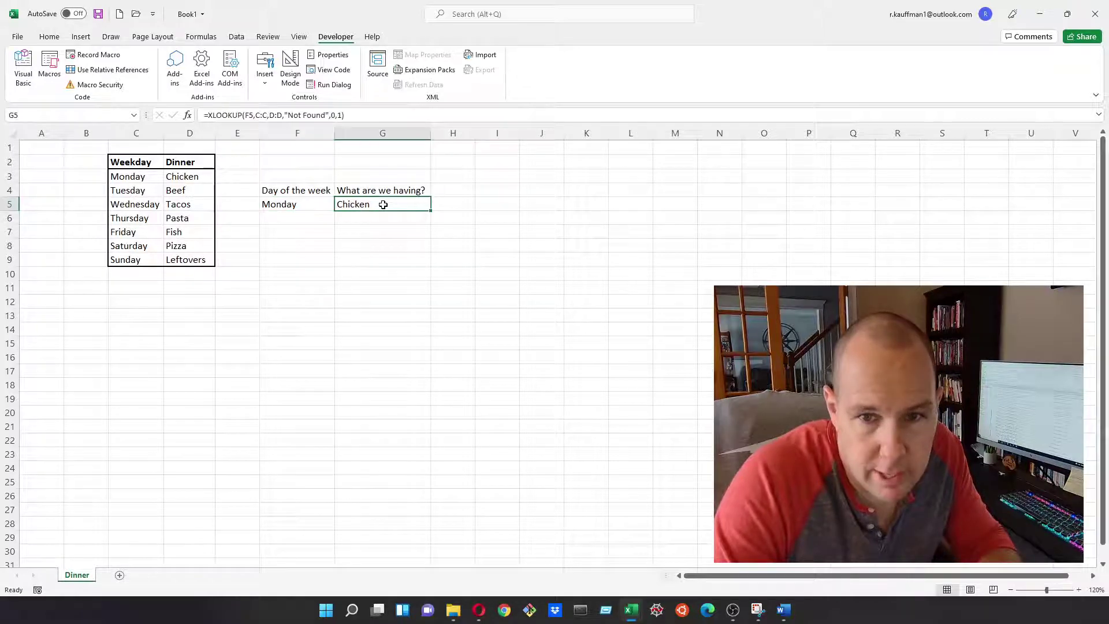
click(303, 206)
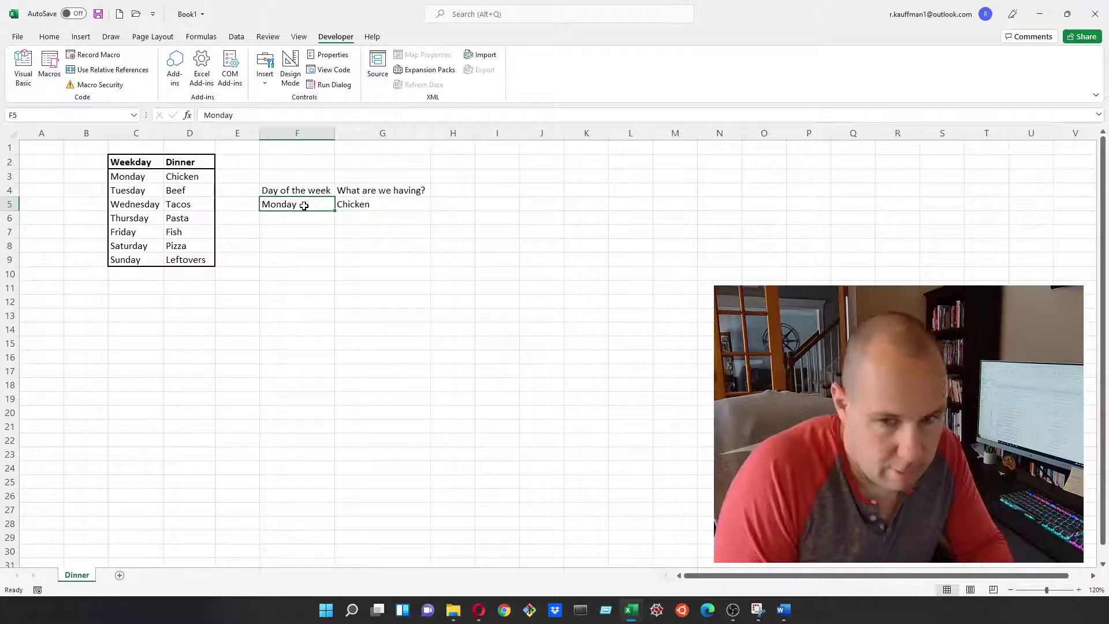
text(H)
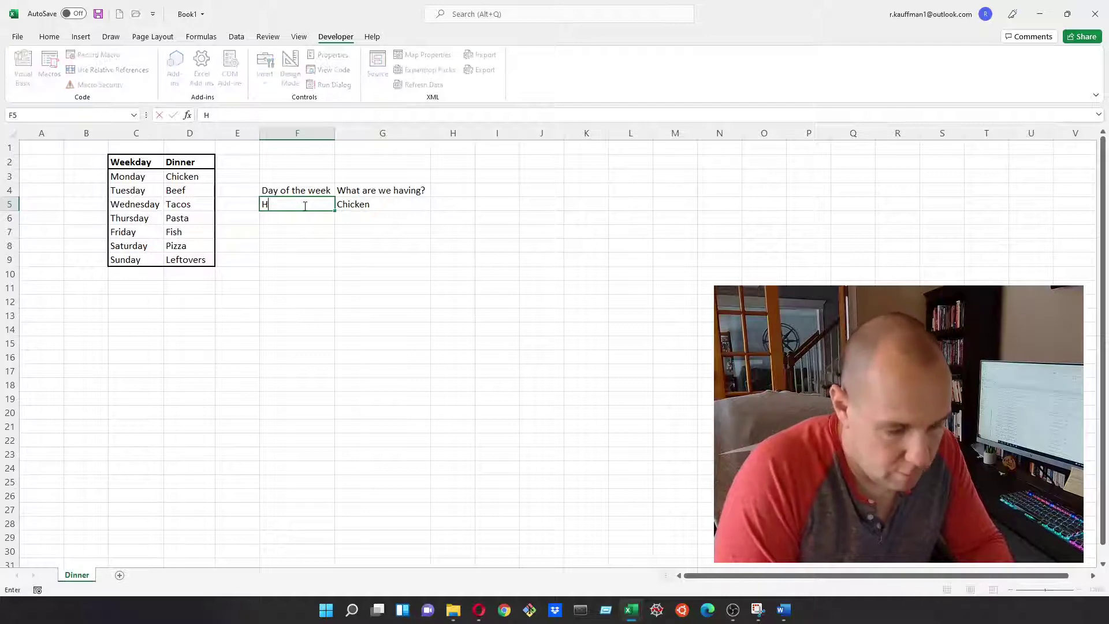
text(umDay)
Enter HumDay in F5, then correct the spelling to HumpDay.
key(Return)
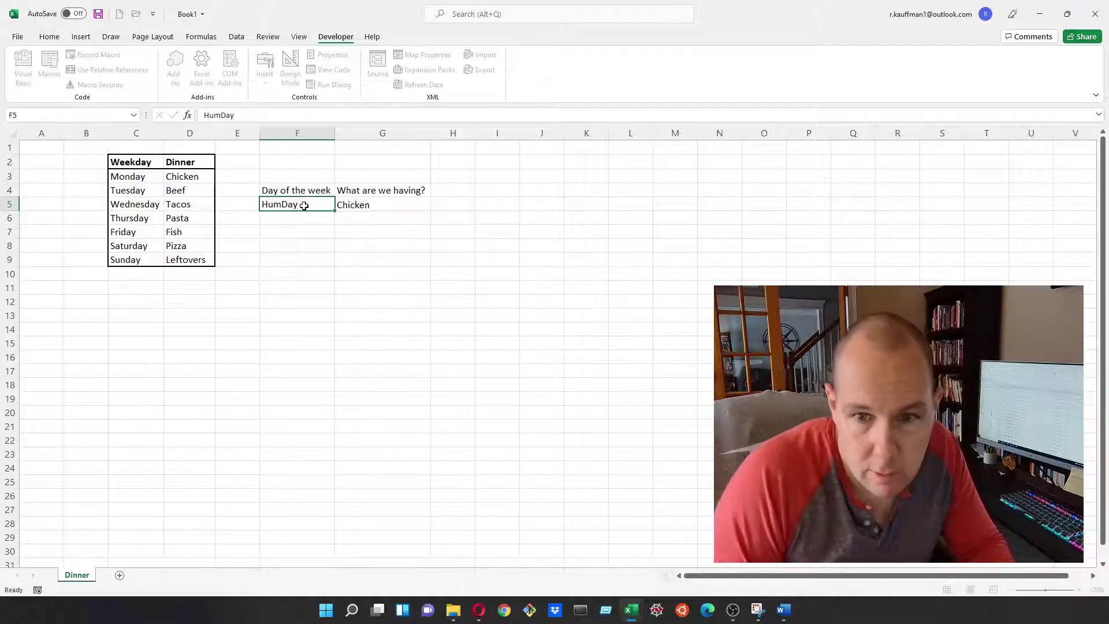
click(303, 205)
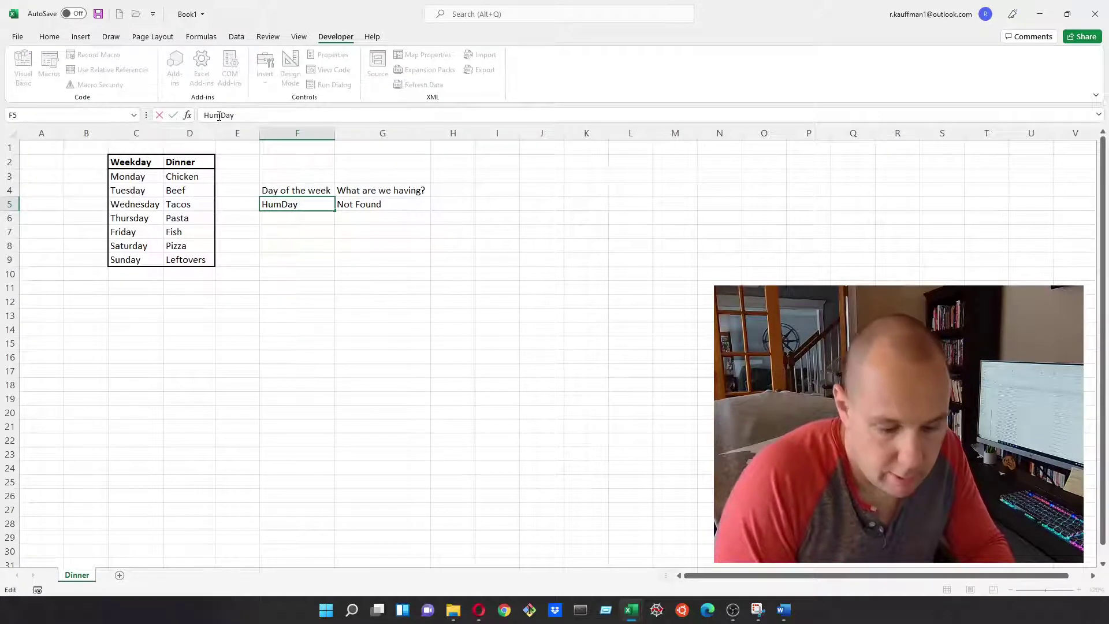
text(p)
key(Return)
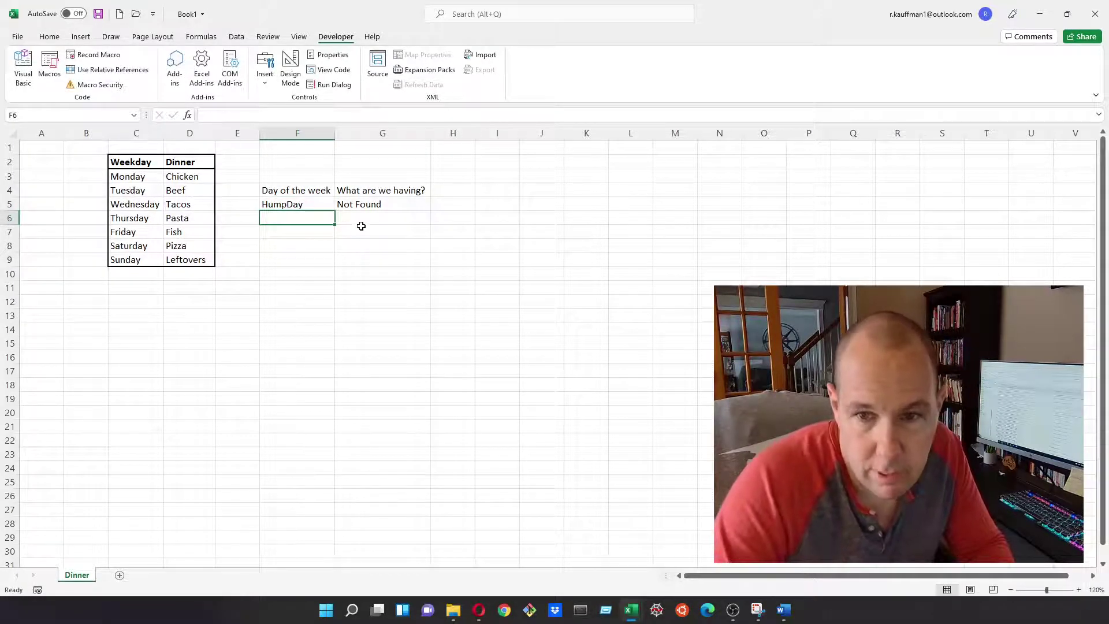
Review G5's formula and its "Not Found" fallback for the invalid day.
click(370, 206)
drag(323, 115, 286, 116)
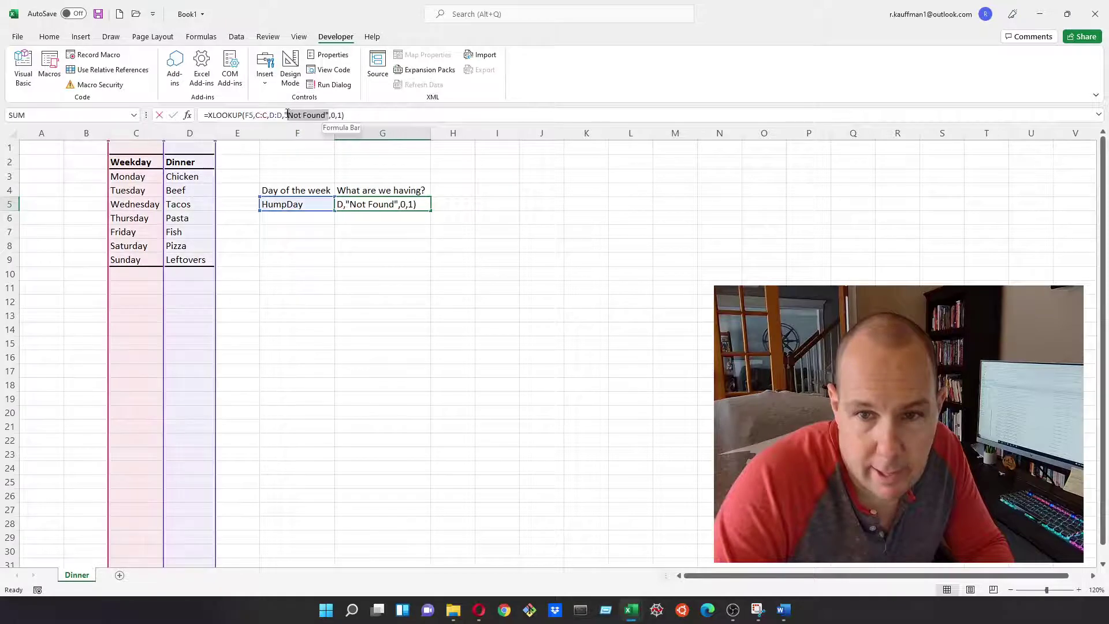
key(Return)
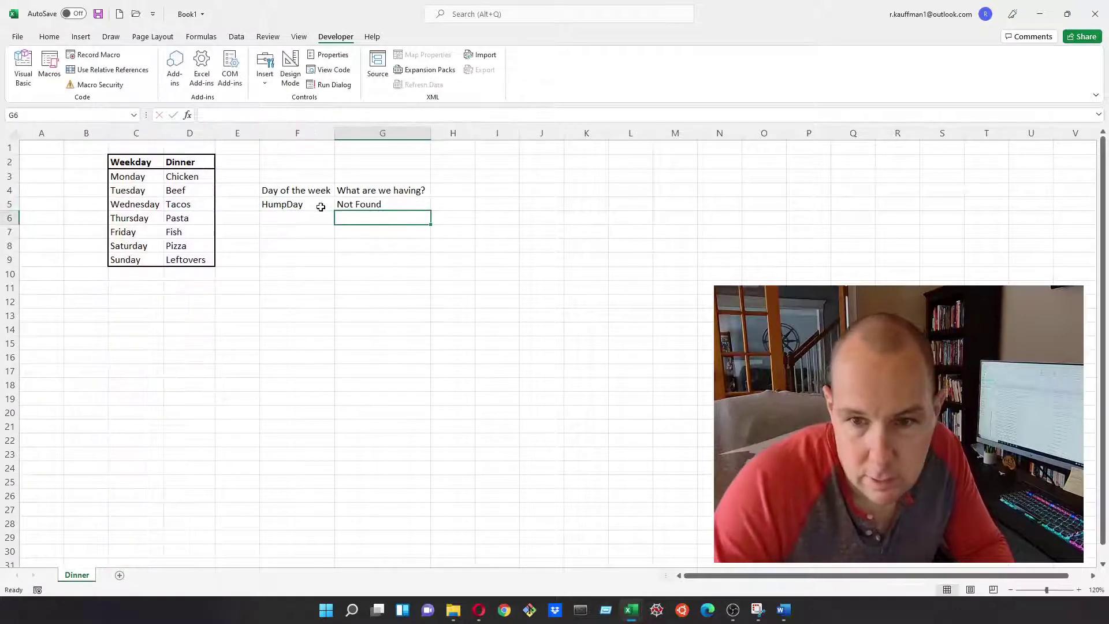
click(321, 214)
click(354, 205)
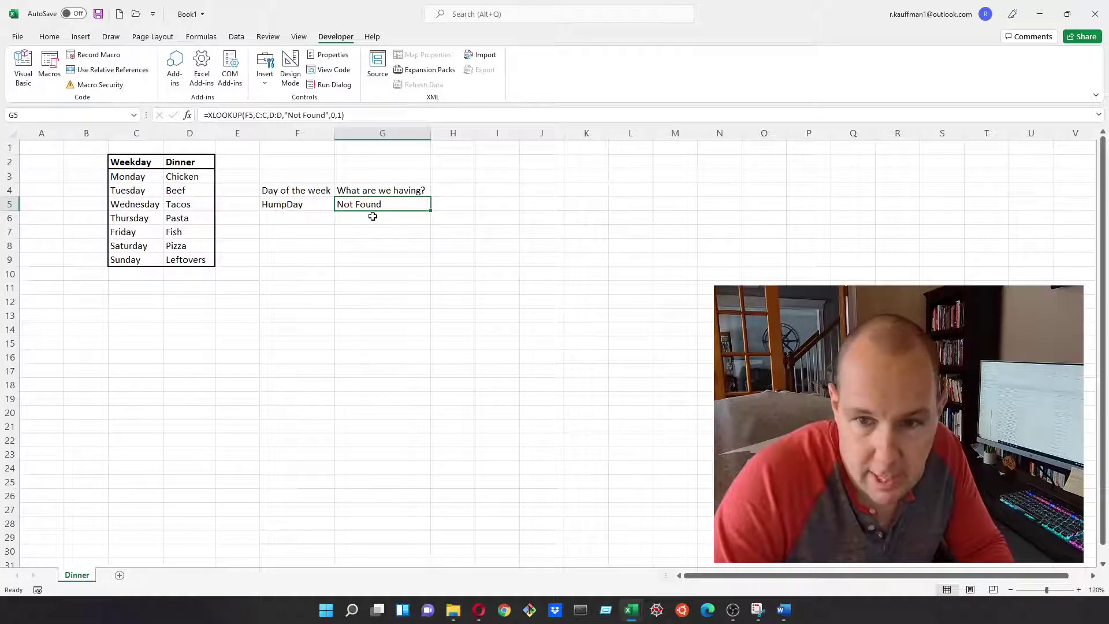
click(373, 216)
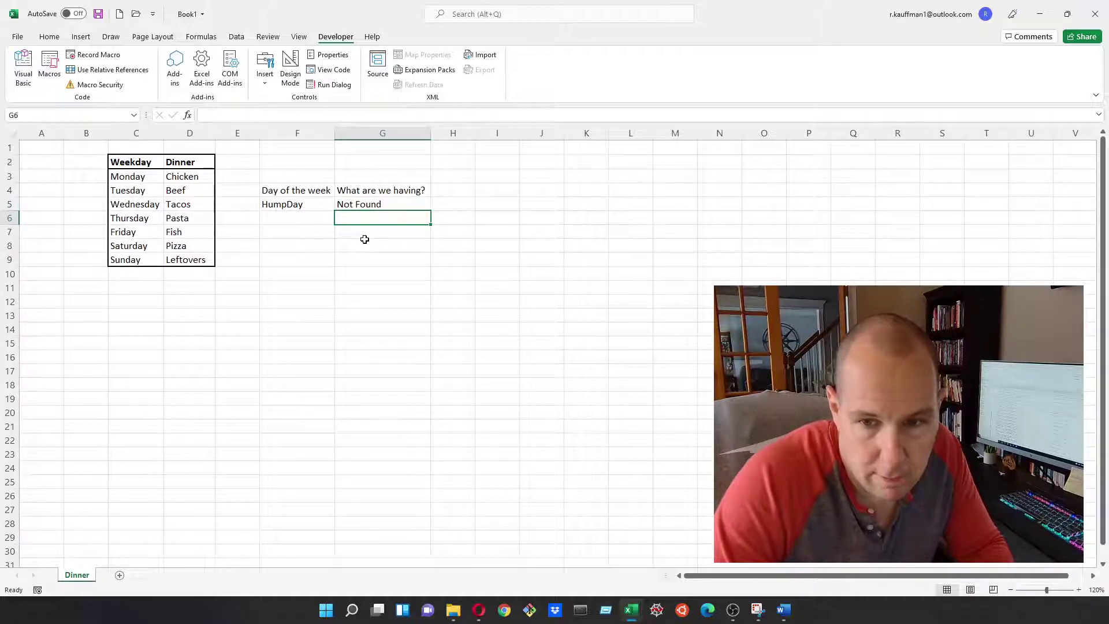